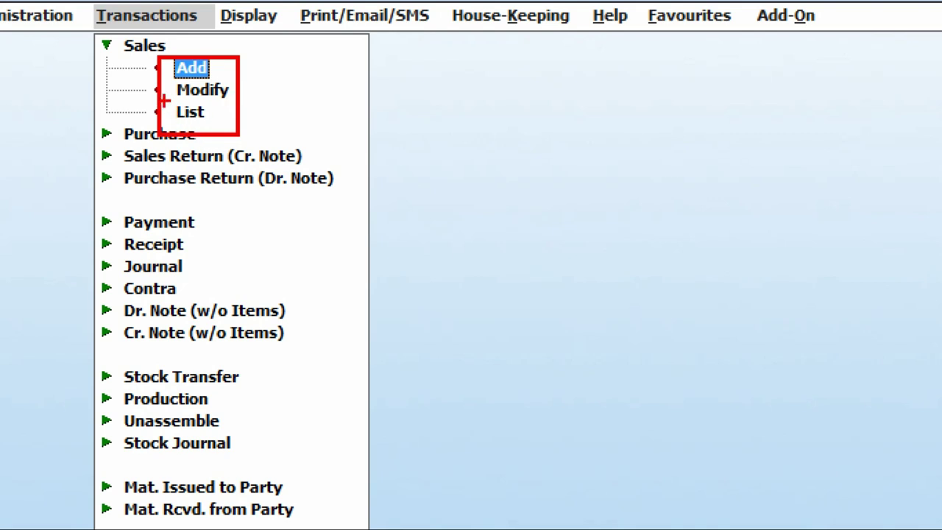
Start adding a new sales voucher in the Main series.
mouse_move(165, 101)
left_mouse_down()
mouse_move(194, 128)
mouse_move(218, 119)
mouse_move(166, 103)
left_mouse_up()
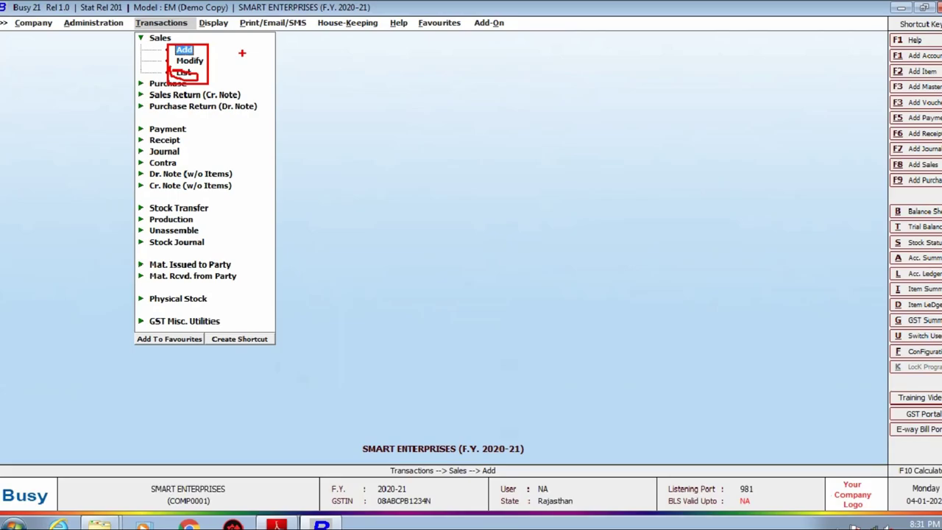
key("Escape")
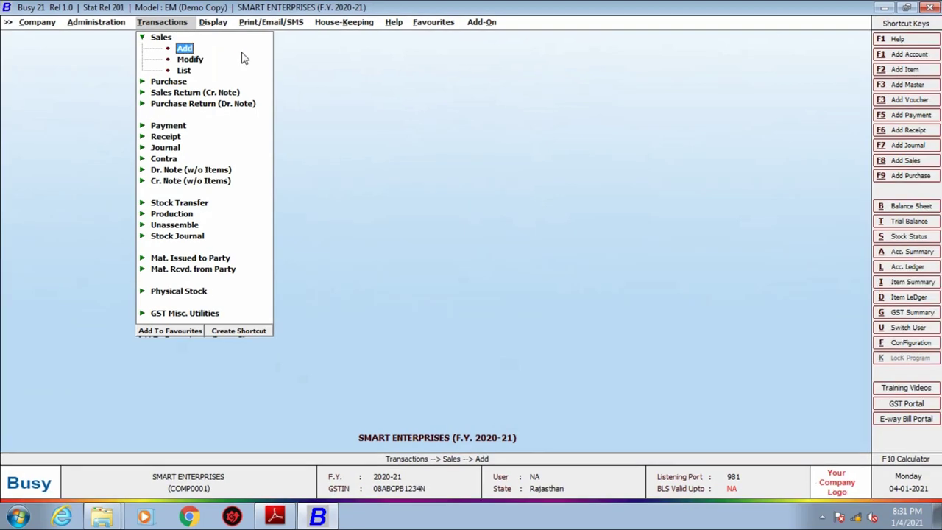
key("Return")
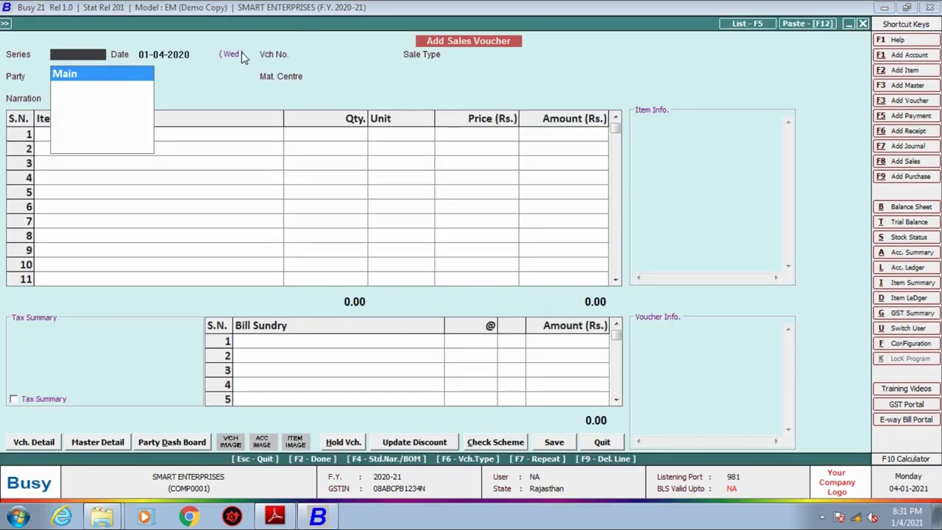
key("Return")
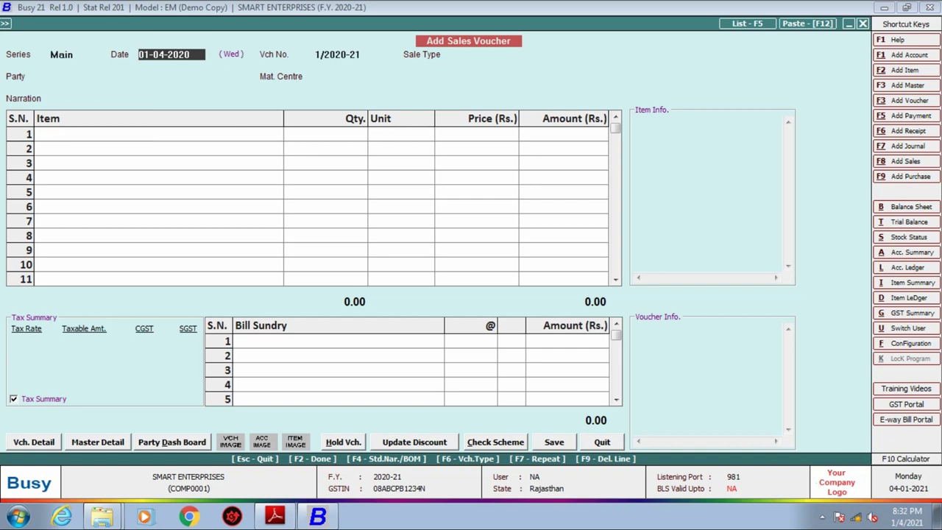
Check the invoice date in the PDF and set the voucher date to 31-12-2020.
left_click(275, 517)
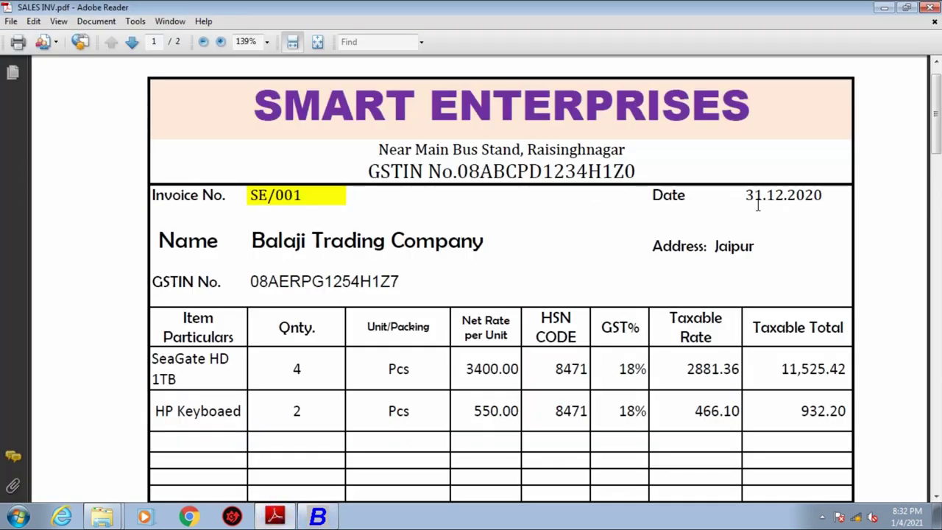
left_click_drag(743, 195, 829, 193)
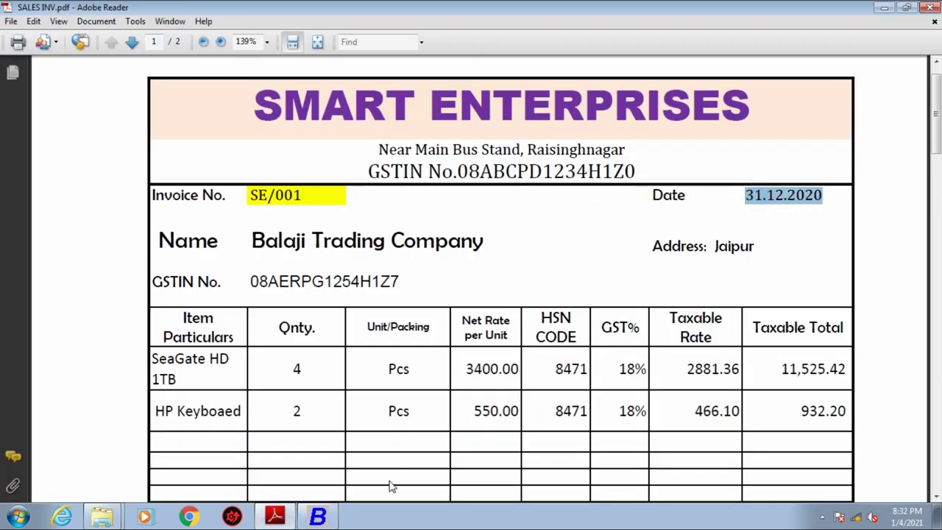
left_click(329, 519)
type("3")
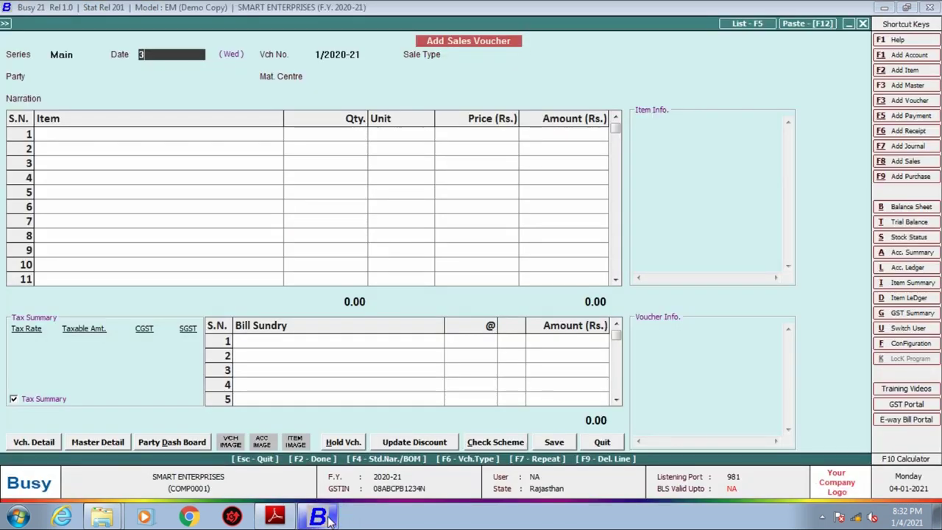
type("1.12.2020")
key("Return")
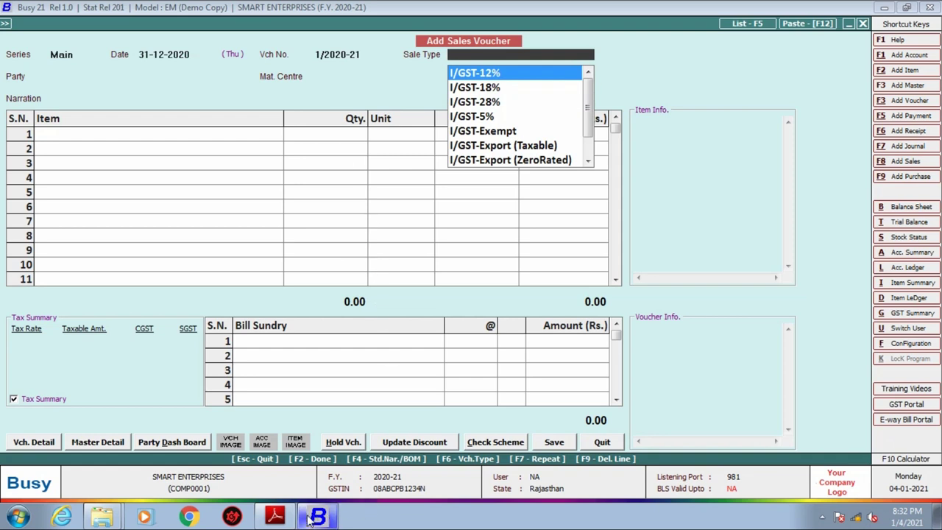
Check invoice number SE/001 in the PDF and step back to the voucher's date field.
left_click(275, 516)
left_click_drag(248, 195, 311, 195)
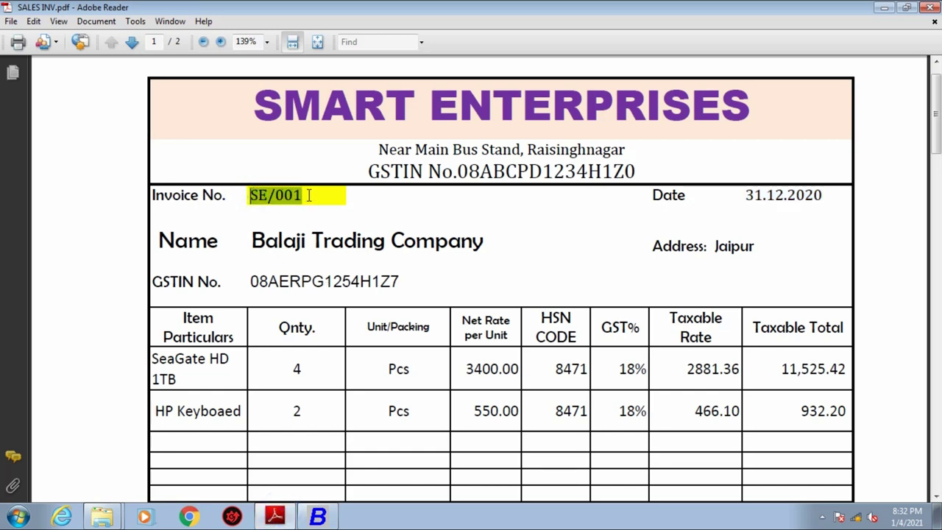
left_click(318, 516)
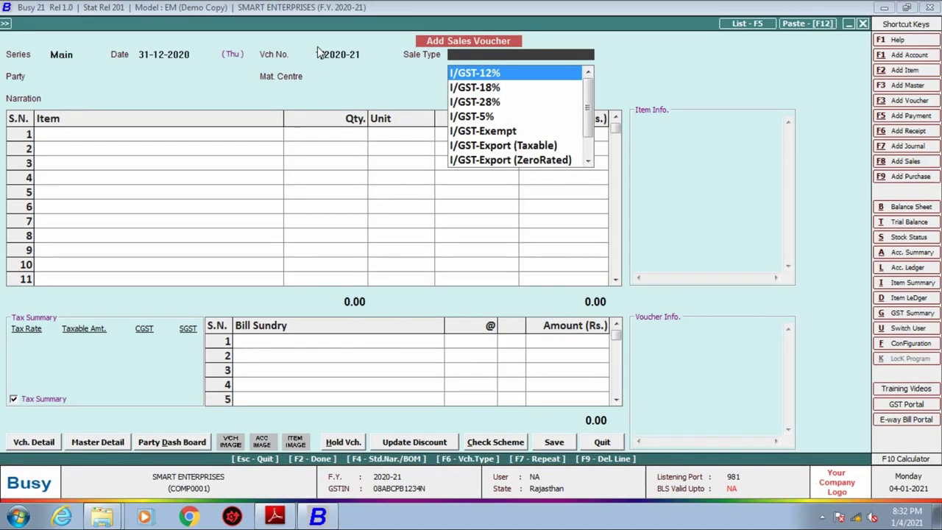
key("Escape")
key("Return")
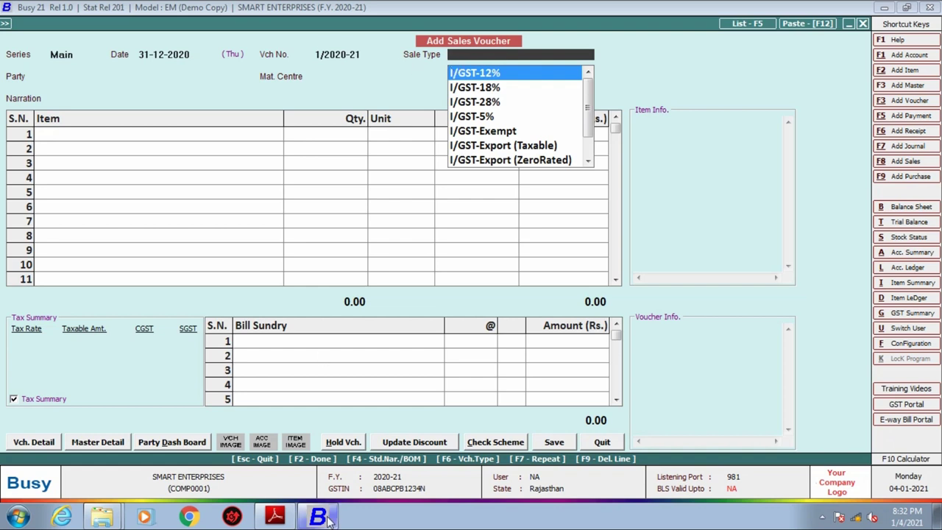
Clear the PDF text selection and quit the sales voucher without saving.
left_click(275, 515)
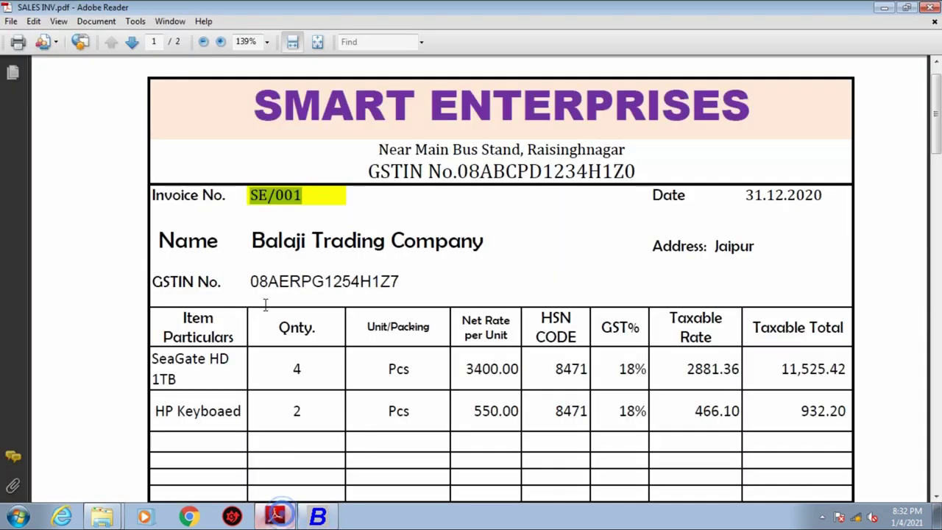
left_click(276, 206)
left_click(318, 516)
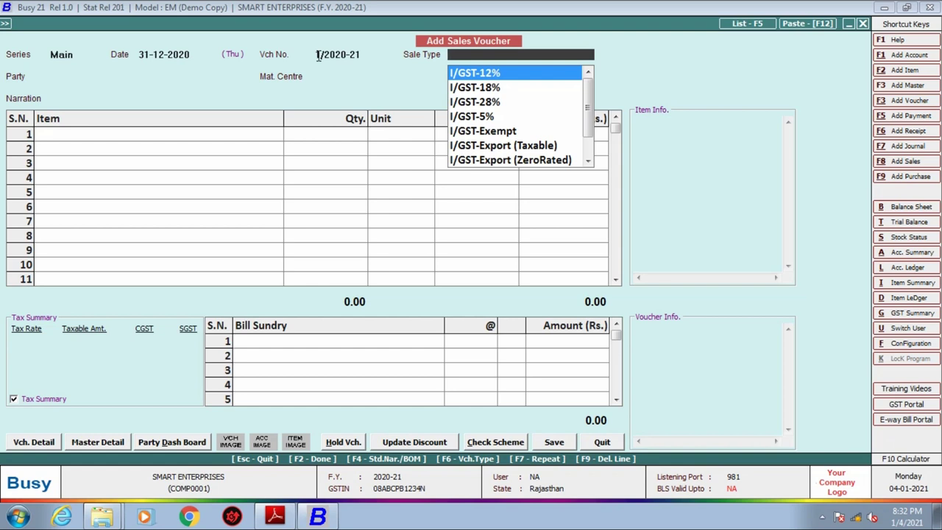
key("Escape")
key("Escape")
key("Escape")
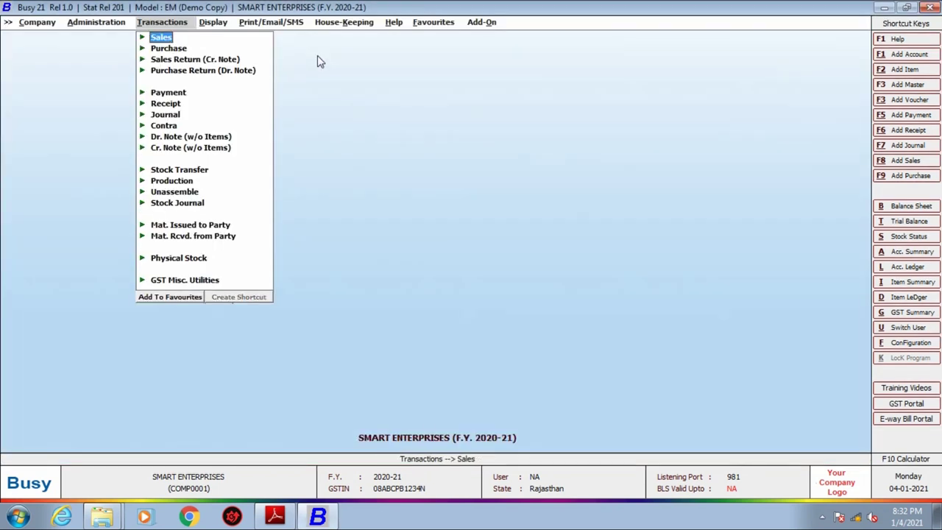
Open Voucher Series Configuration under Administration > Configuration and expand the Sales series.
key("Escape")
key("Left")
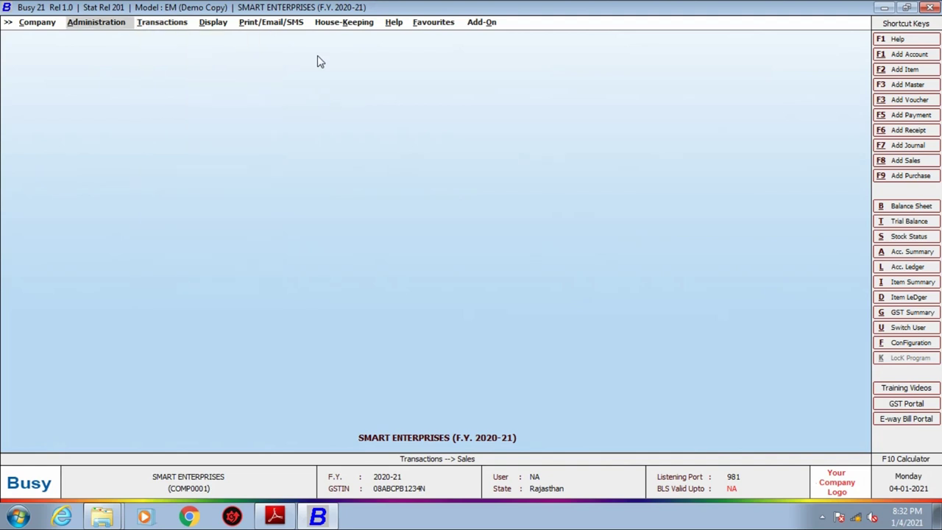
left_click(109, 24)
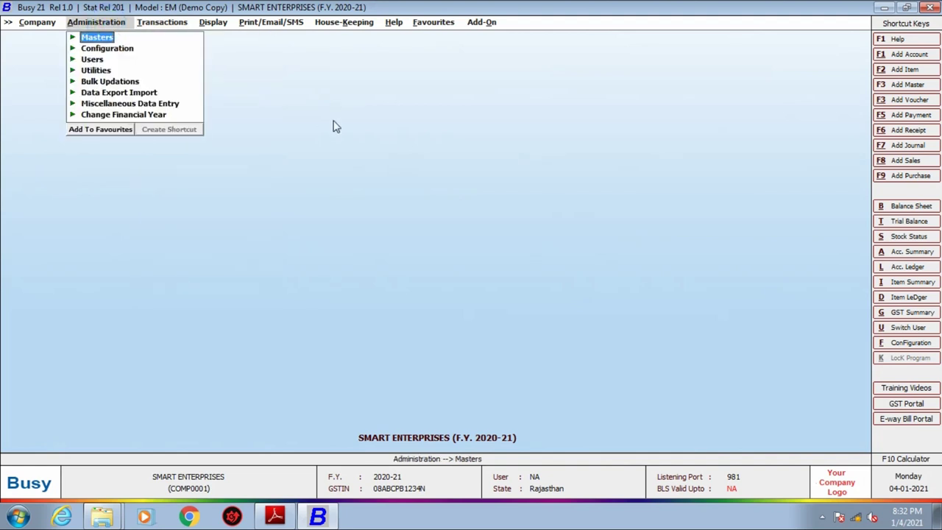
key("Down")
key("Return")
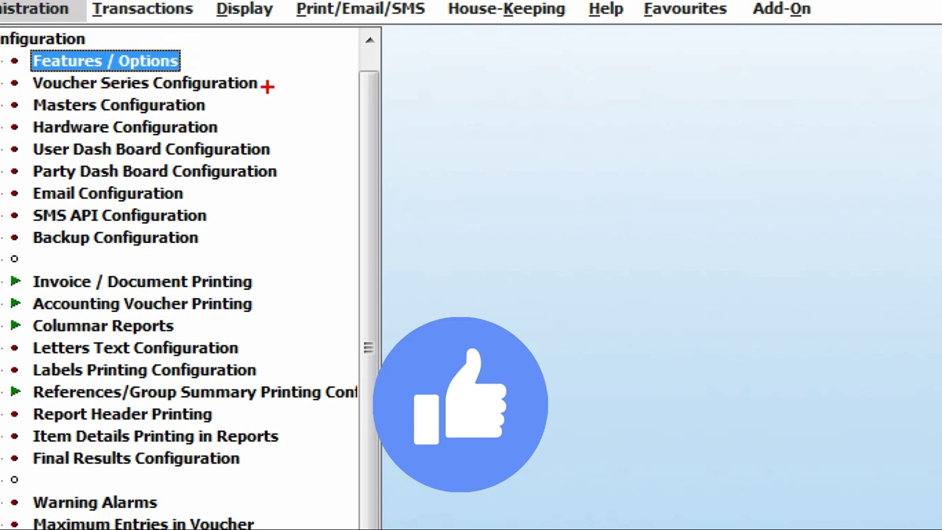
left_click_drag(268, 85, 326, 86)
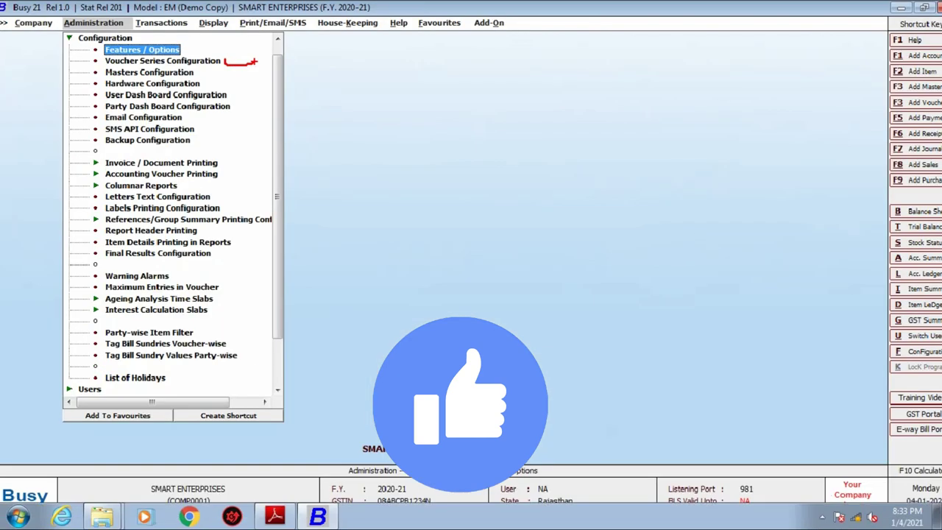
key("Down")
key("Return")
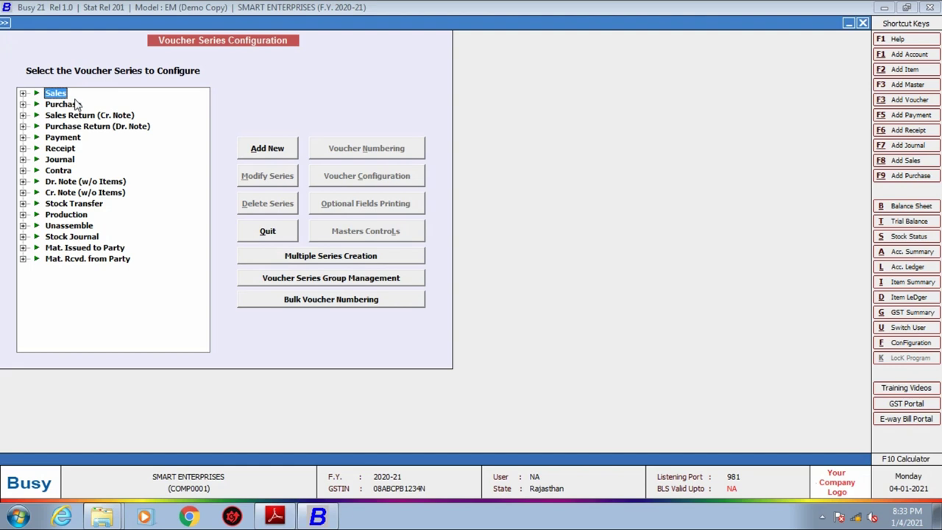
key("Return")
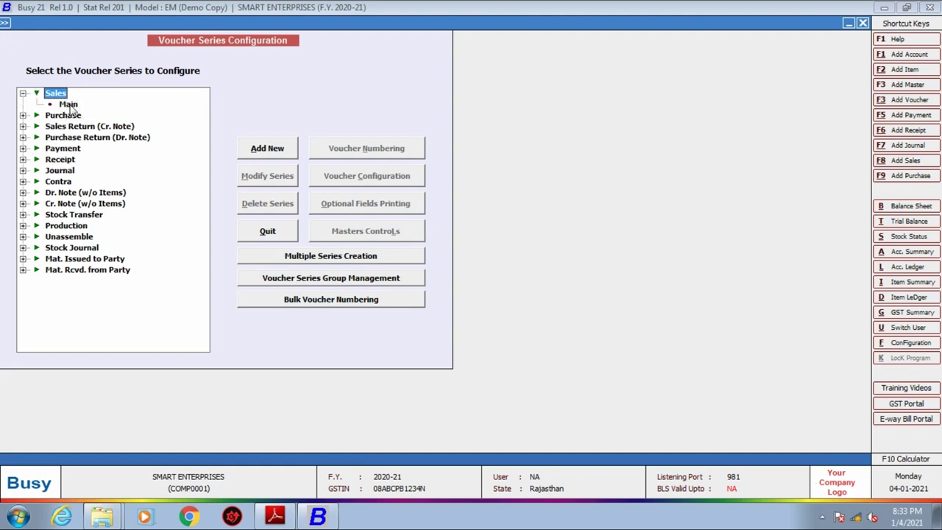
Make Main sales series numbering Manual, with duplicate and blank voucher numbers set to Don't Allow.
left_click(68, 104)
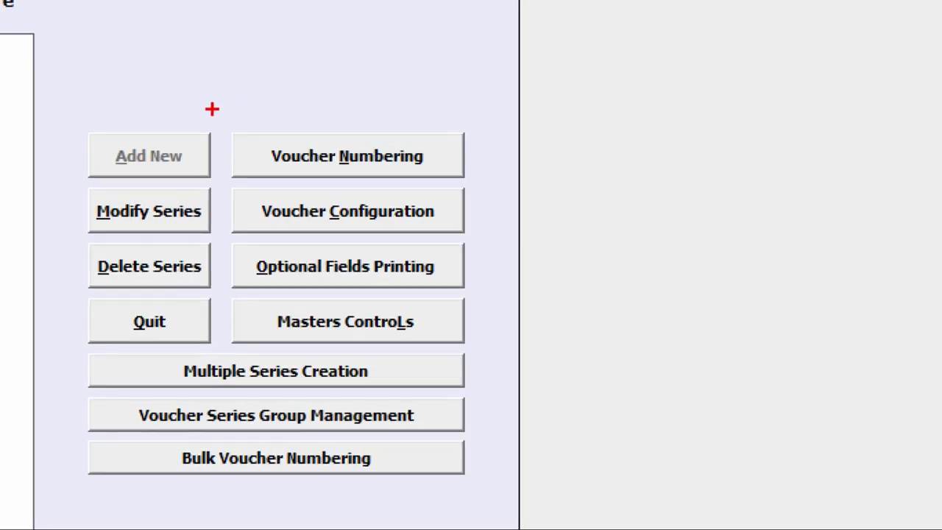
mouse_move(211, 109)
left_mouse_down()
mouse_move(253, 160)
mouse_move(372, 183)
mouse_move(515, 189)
left_mouse_up()
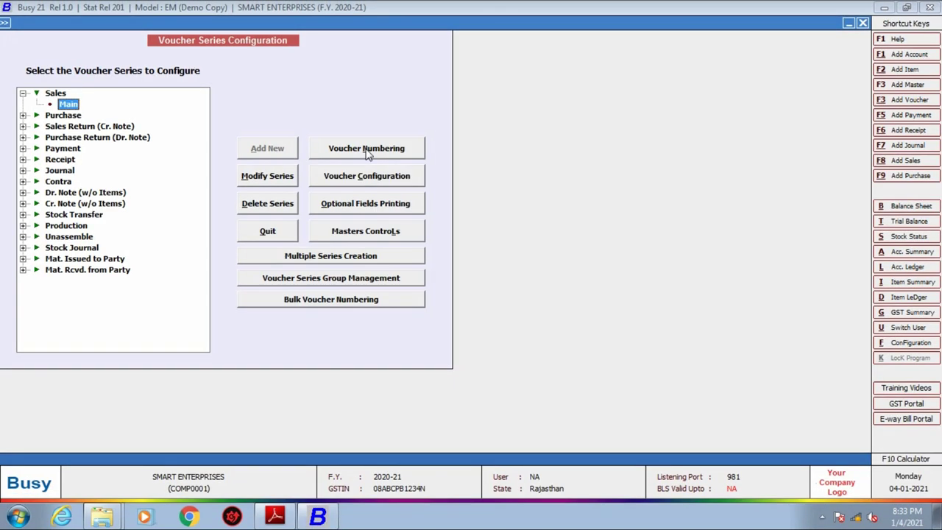
left_click(337, 157)
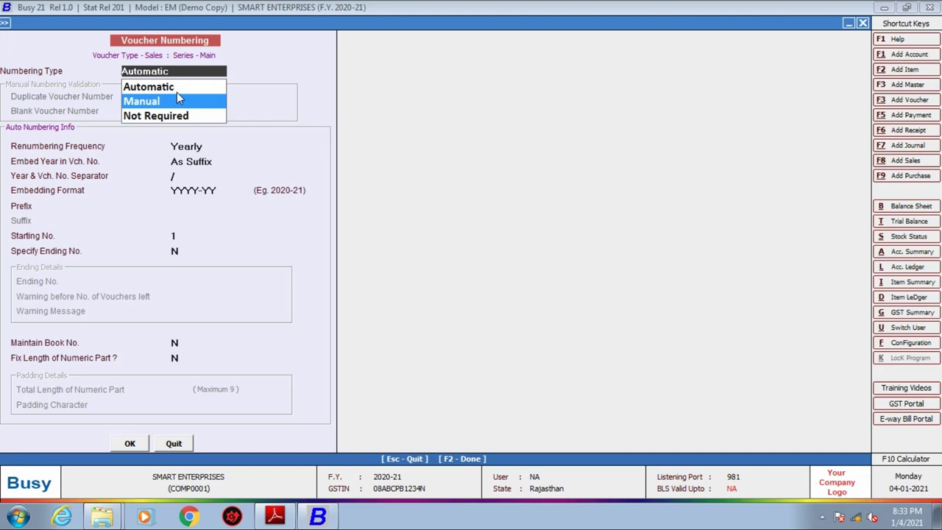
left_click(176, 99)
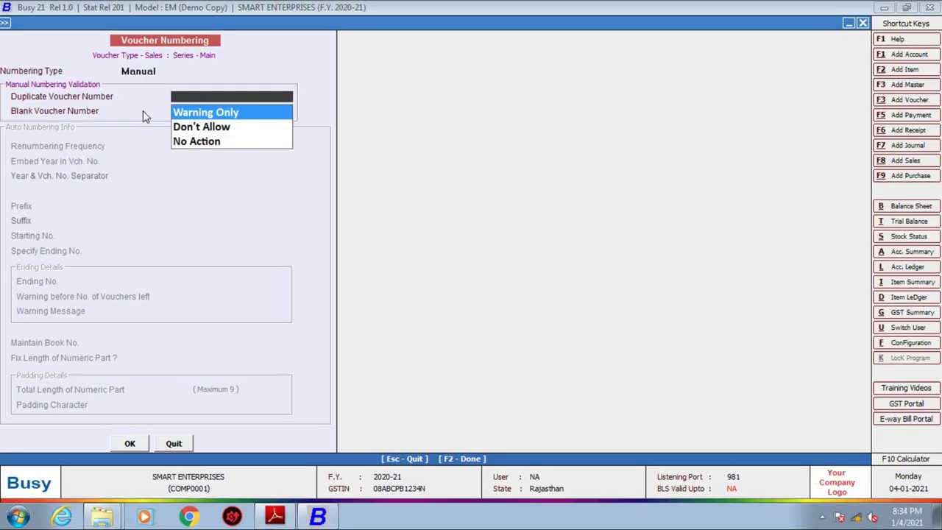
key("Down")
key("Return")
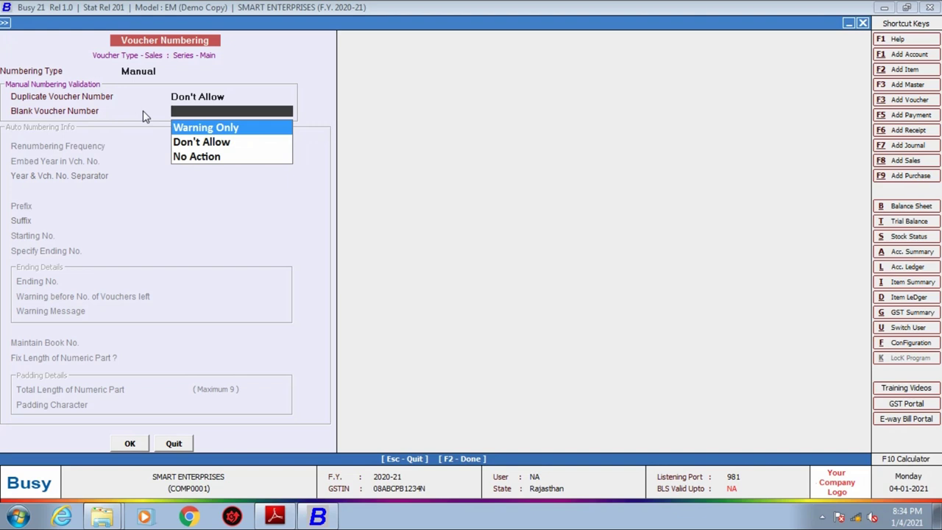
key("Down")
key("Return")
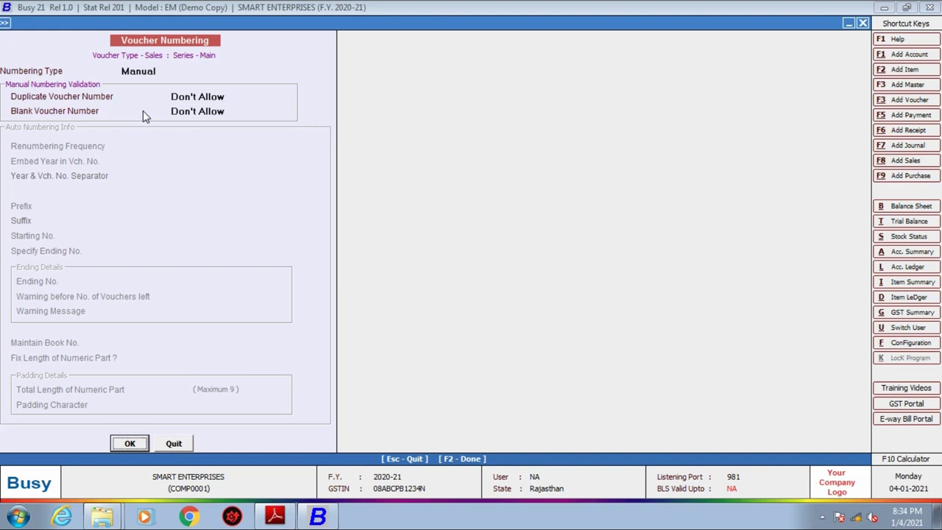
left_click(136, 444)
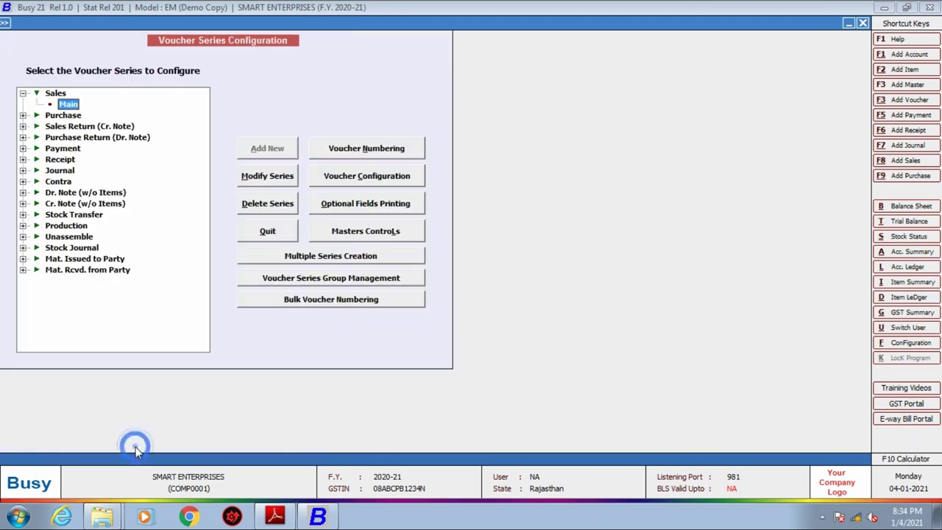
Close the configuration and add a Main-series sales voucher dated 31.12.2020.
key("Escape")
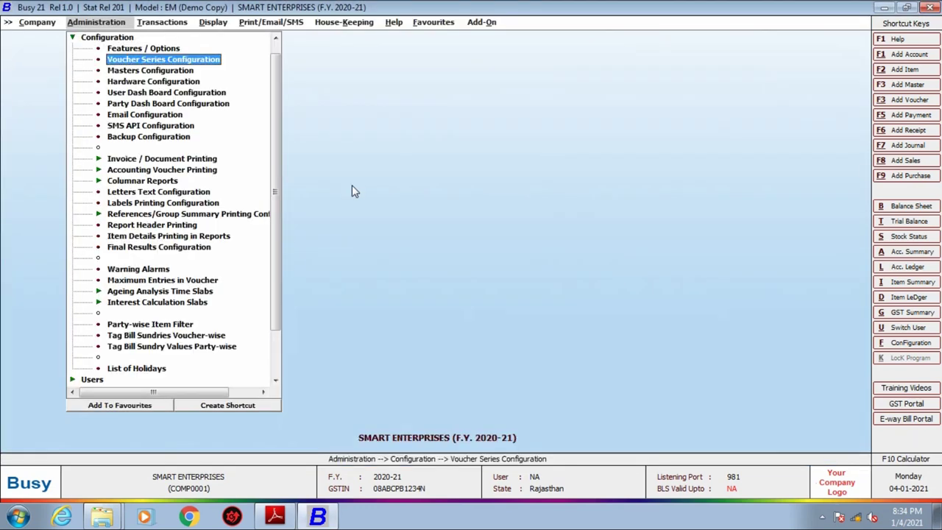
key("Right")
key("Return")
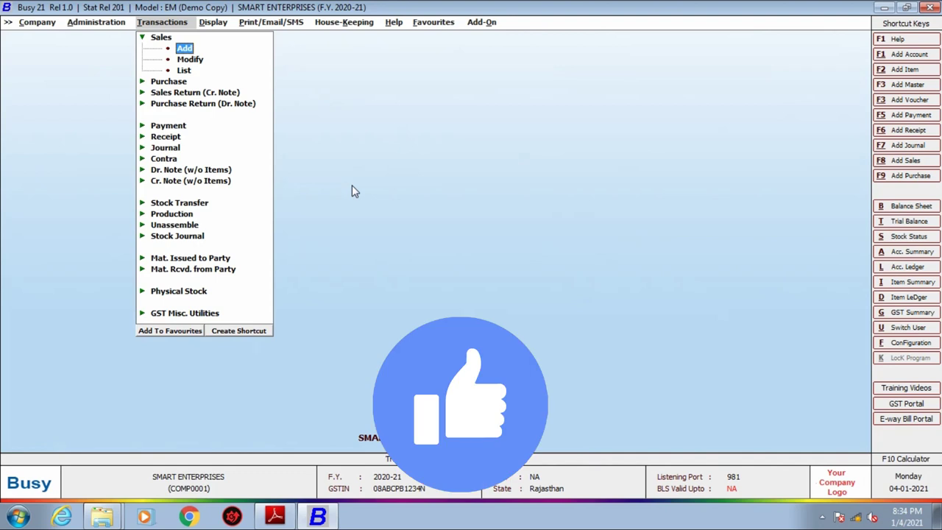
key("Return")
key("Return")
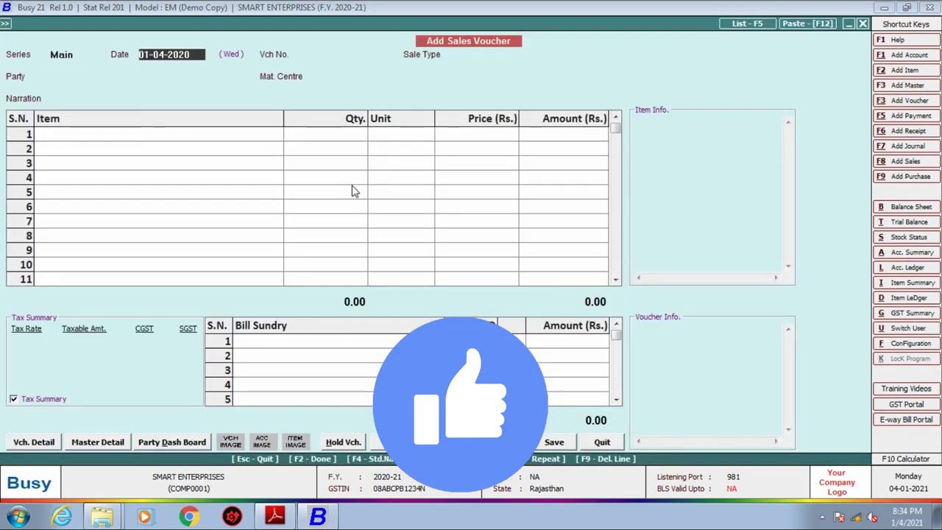
type("31.12.2020")
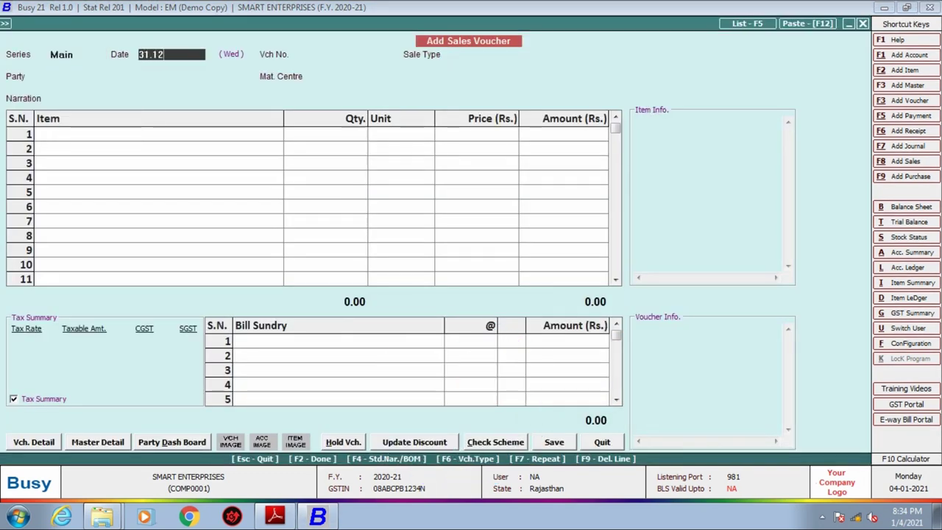
key("Return")
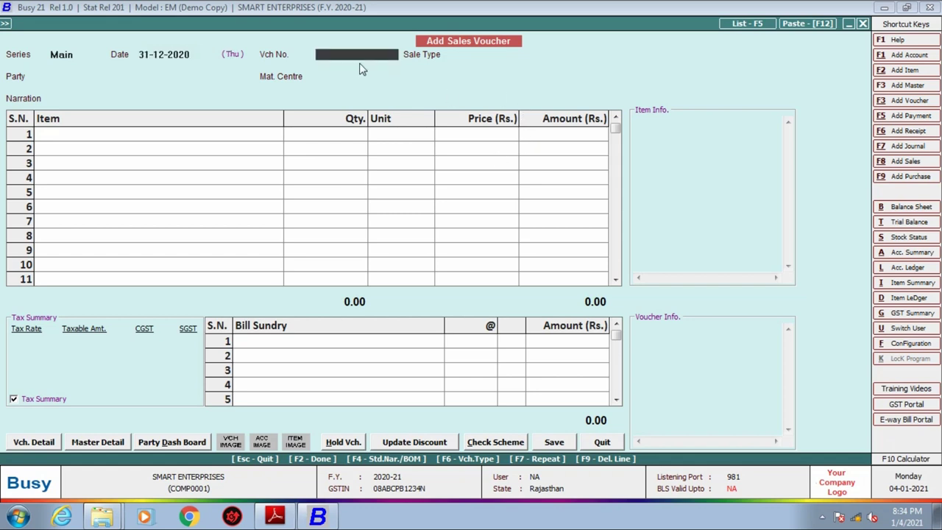
left_click(275, 517)
Enter SE/001 as the voucher number, matching the PDF invoice.
left_click(328, 208)
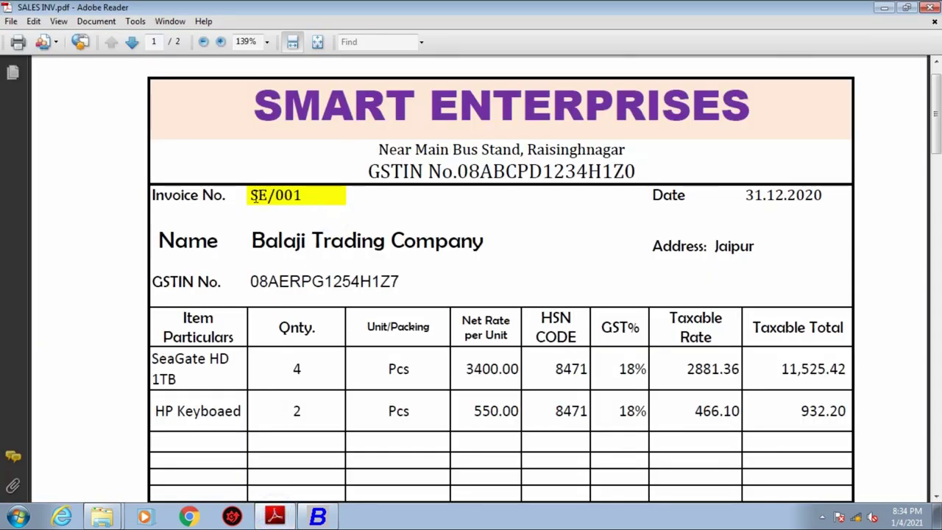
left_click(316, 517)
type("SE/001")
key("alt+Tab")
key("alt+Tab")
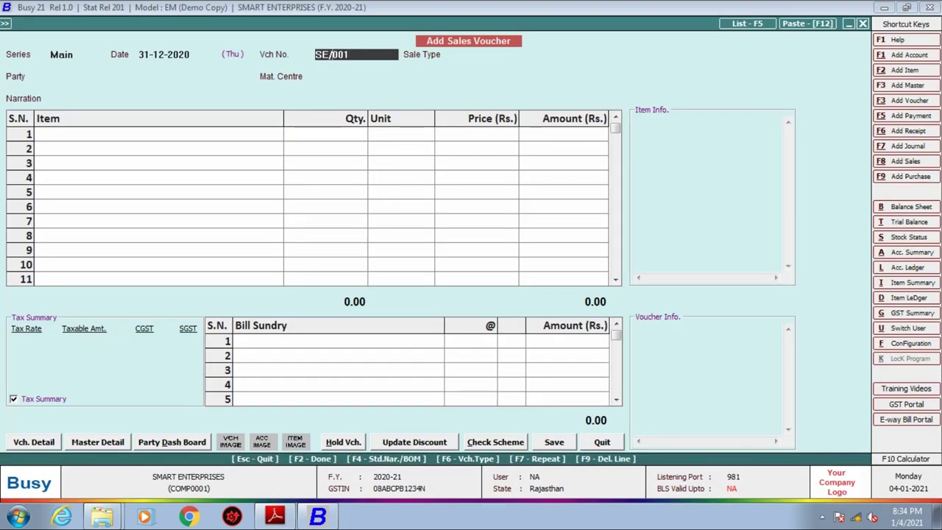
key("Return")
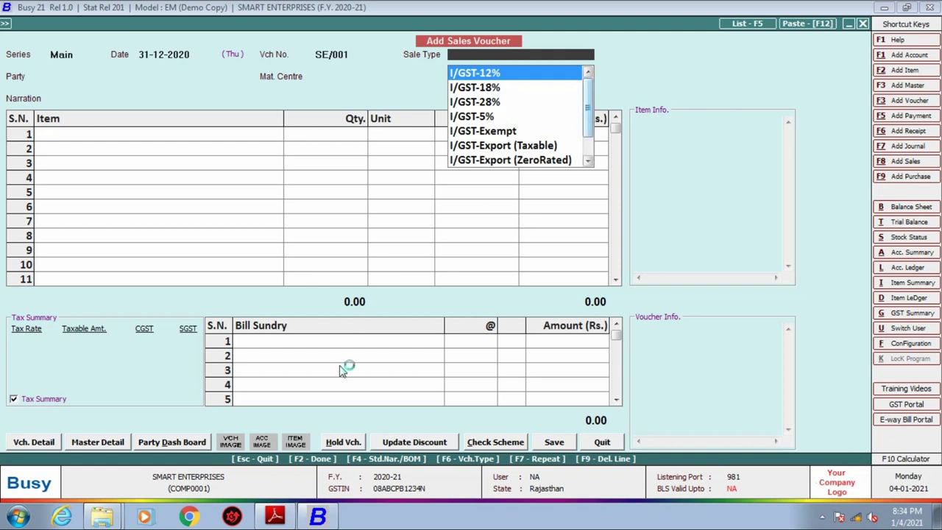
Confirm the Jaipur address in the PDF and set the sale type to L/GST-MultiRate.
left_click(275, 517)
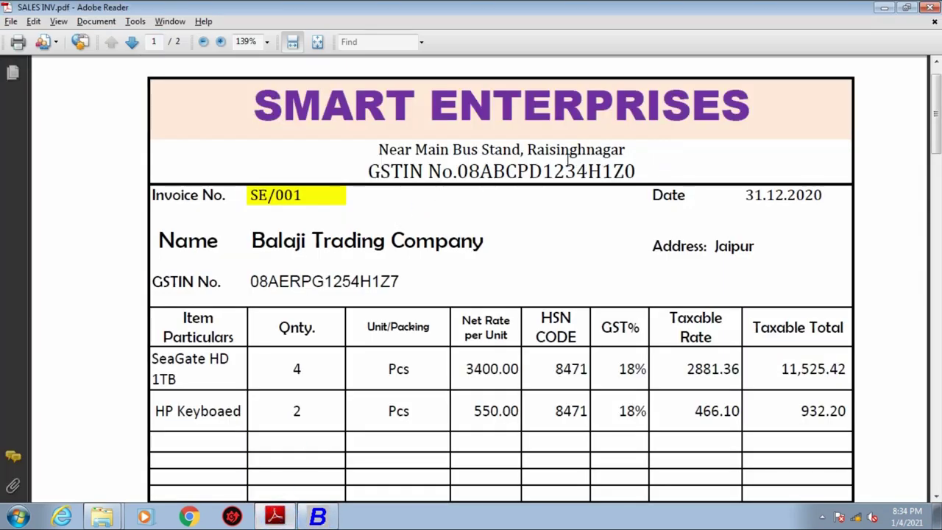
left_click_drag(712, 247, 759, 246)
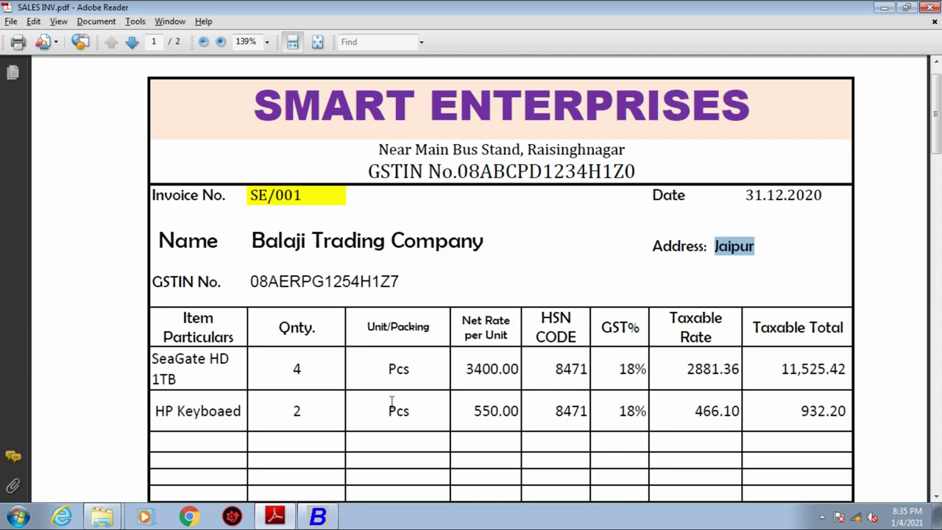
left_click(319, 517)
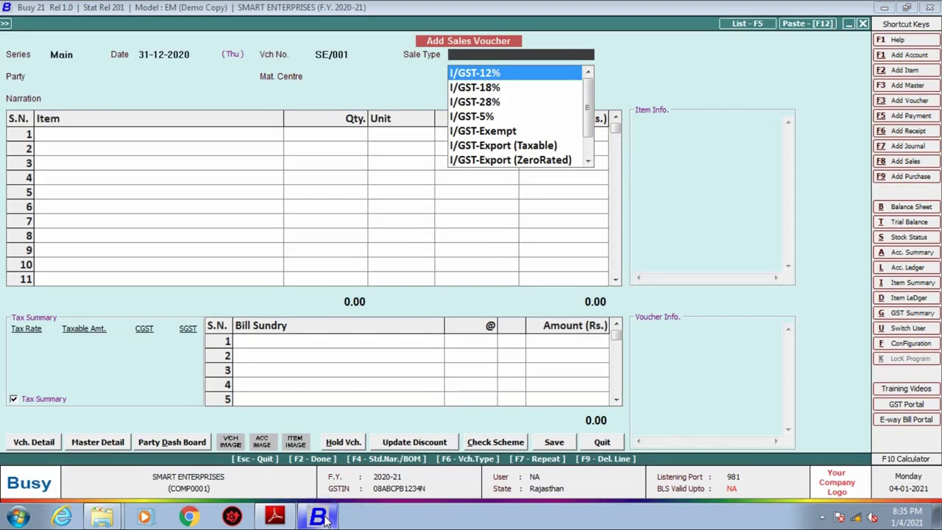
type("L")
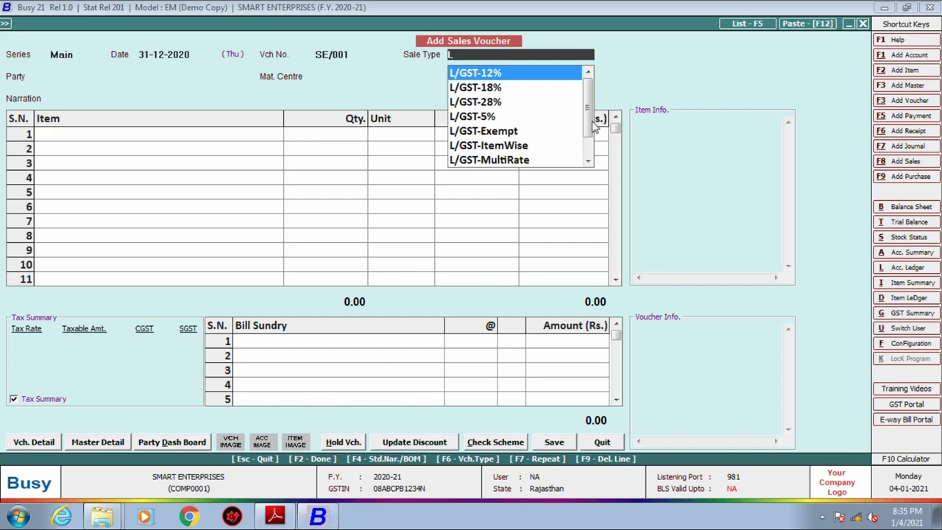
left_click_drag(590, 116, 590, 130)
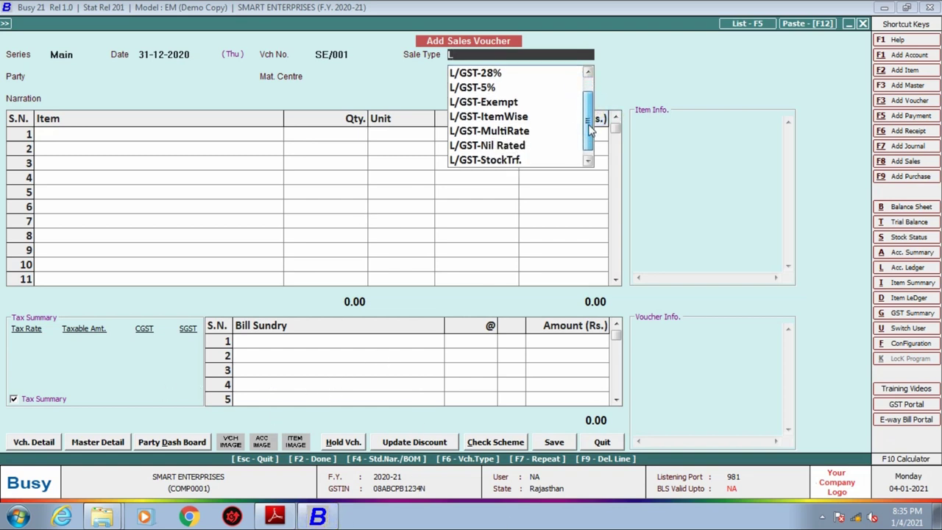
left_click(493, 118)
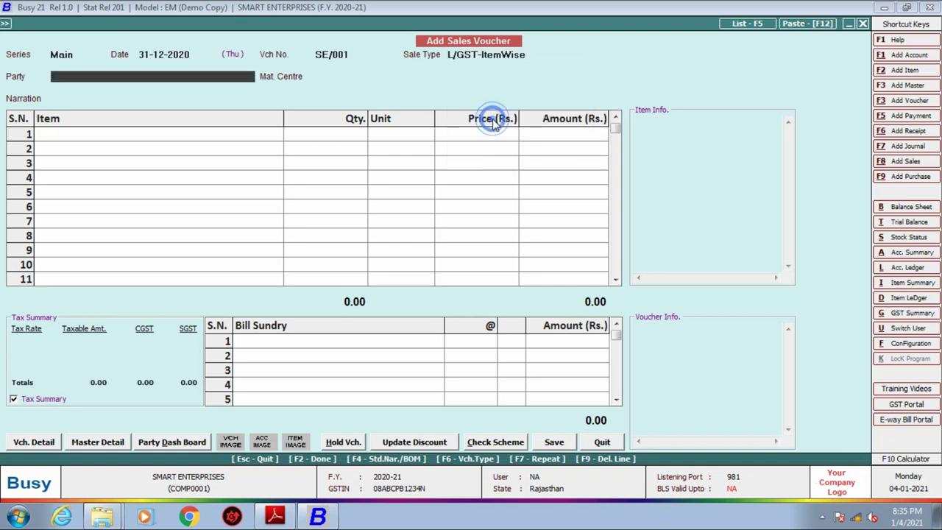
key("shift+Tab")
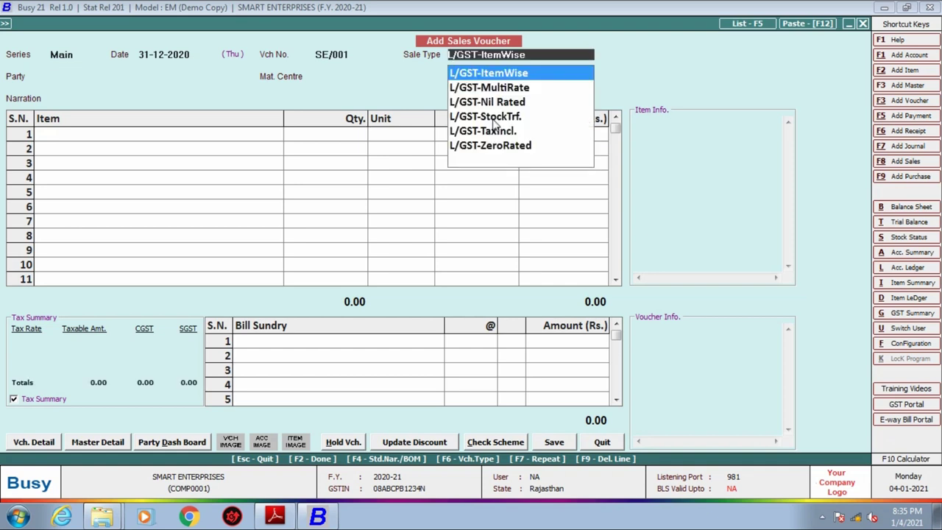
key("Down")
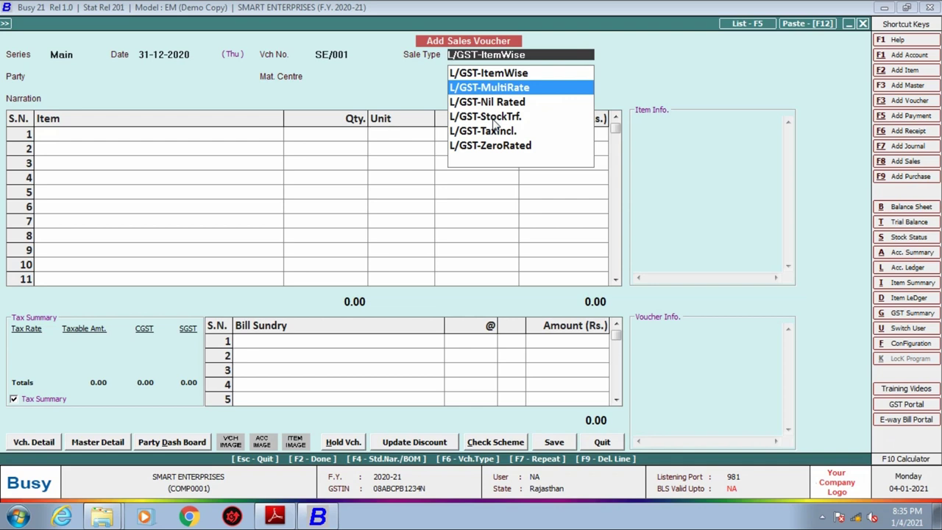
key("Return")
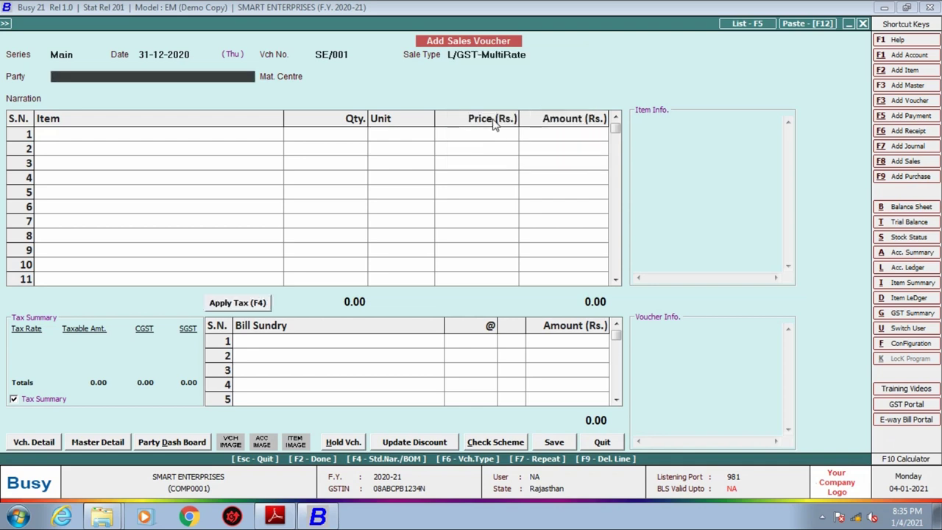
Check the customer name in the PDF, type B in Party, and start a new account.
left_click(275, 517)
left_click_drag(252, 240, 484, 241)
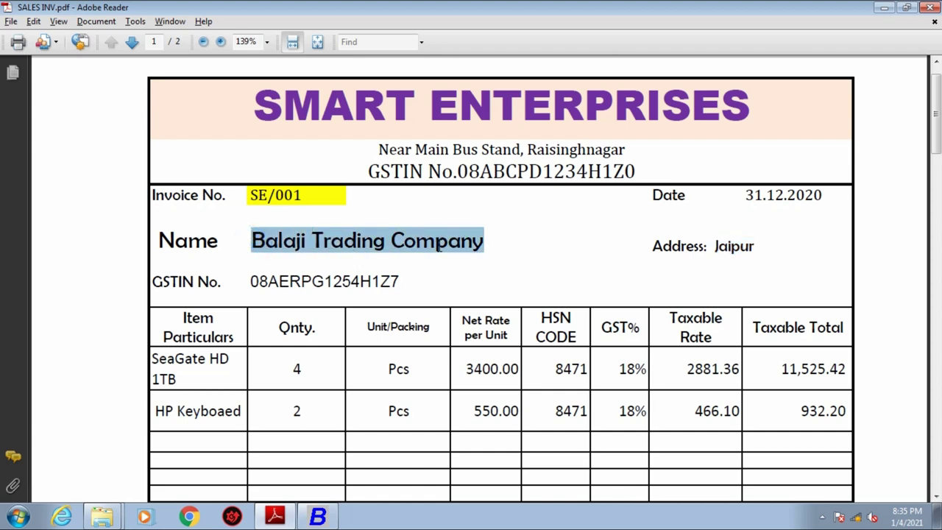
left_click(321, 517)
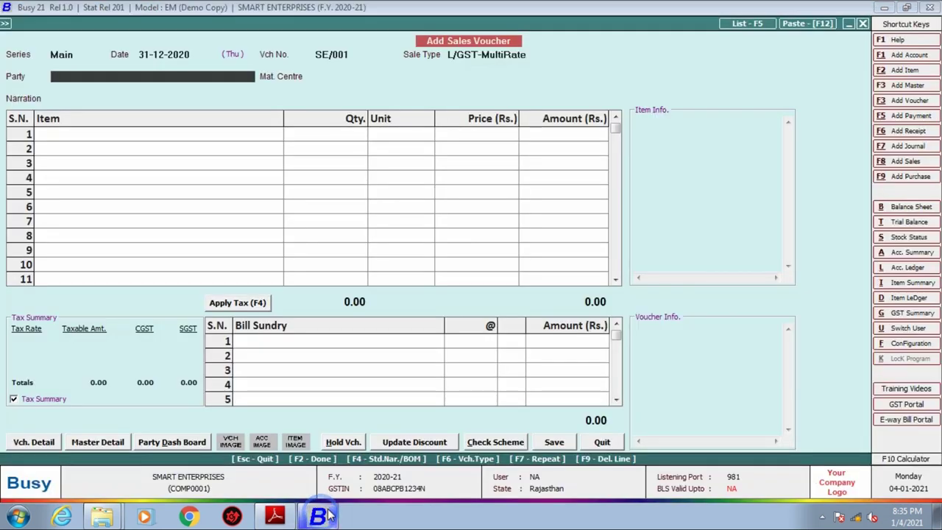
type("B")
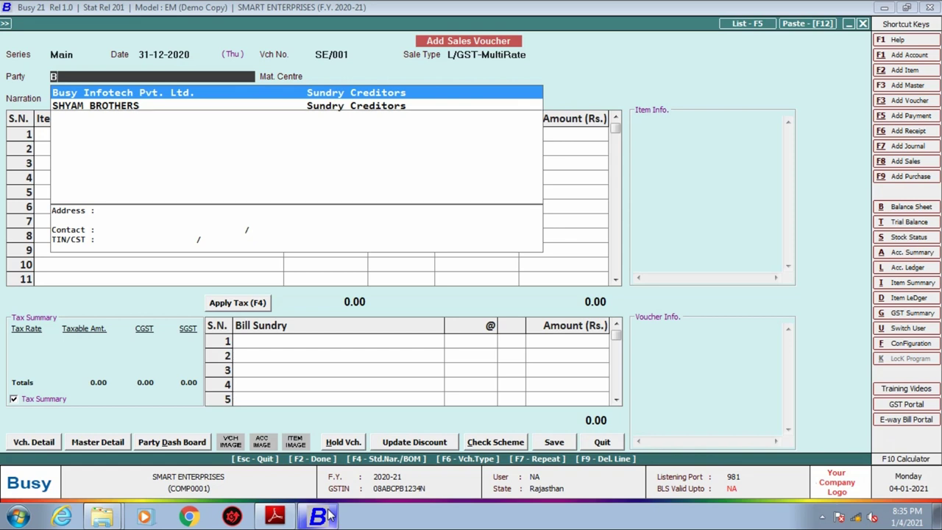
key("alt+c")
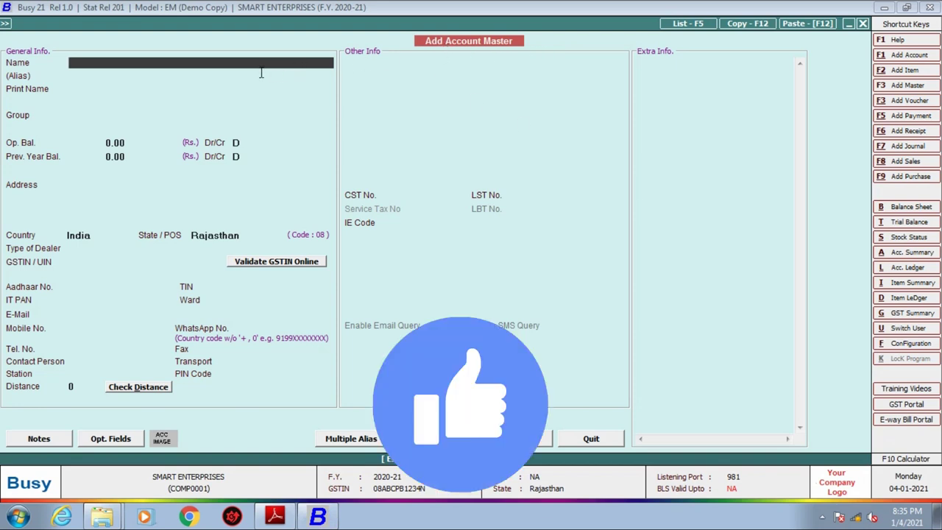
Name the new account BALAJI TRADING COMPANY and put it in the Sundry Debtors group.
type("BALAJI TRADING COMPANY")
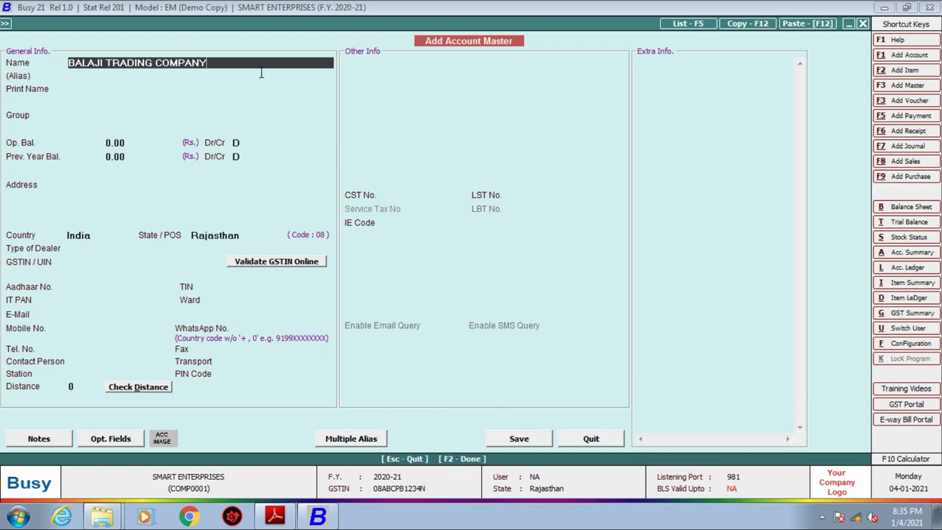
key("Return")
key("Return")
type("SUN")
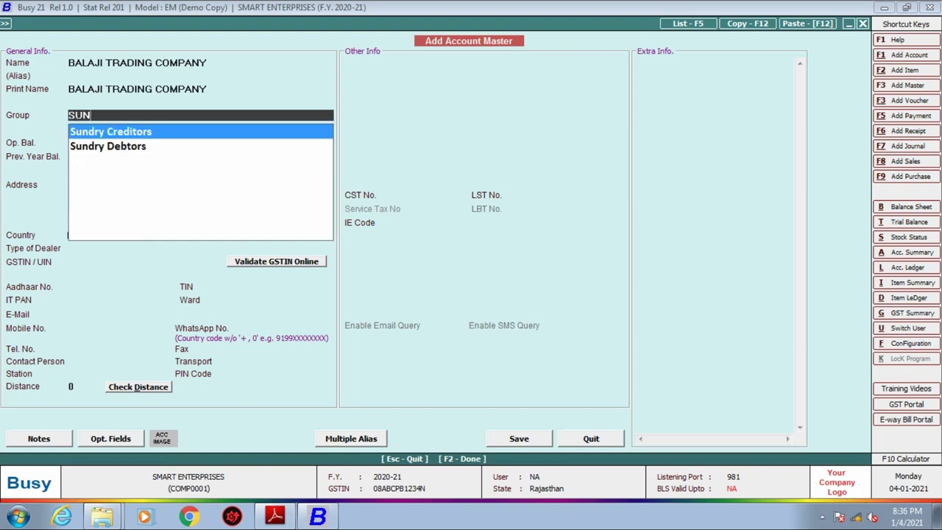
key("Down")
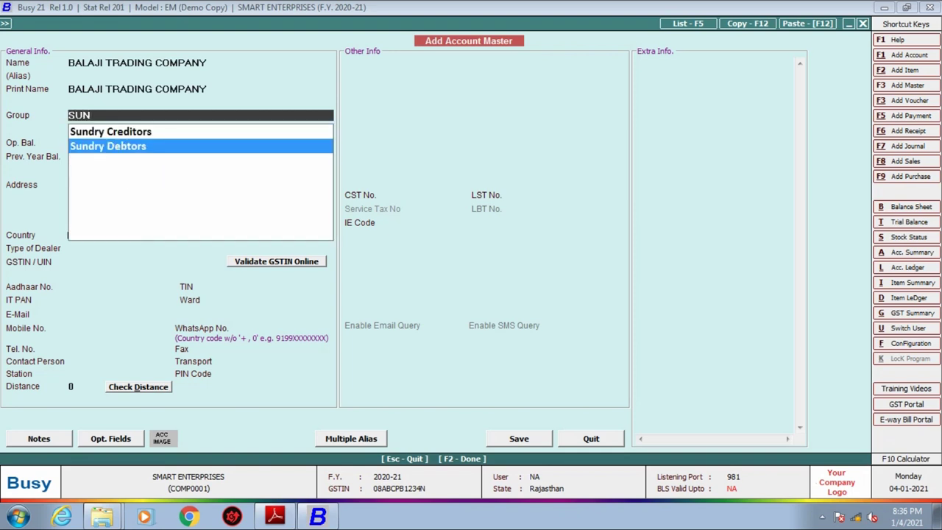
key("Return")
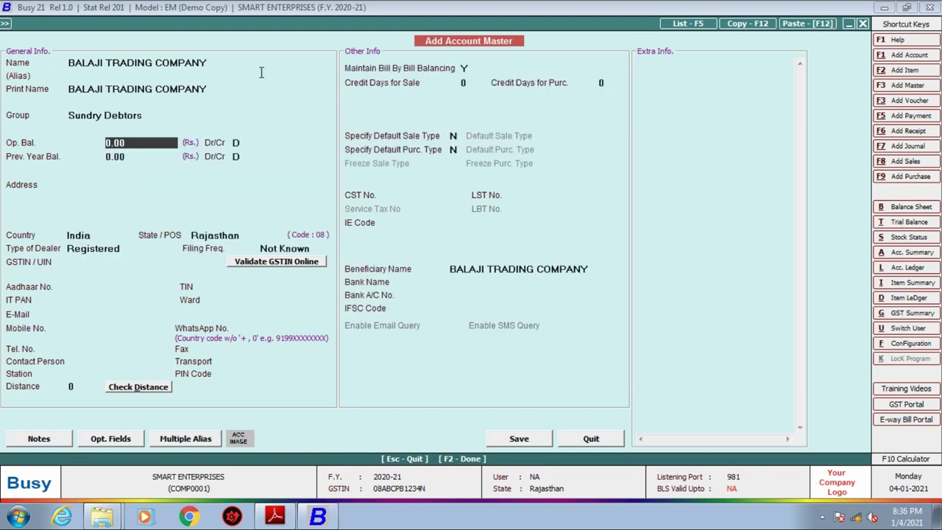
key("Return")
key("Return")
key("Return")
key("Return")
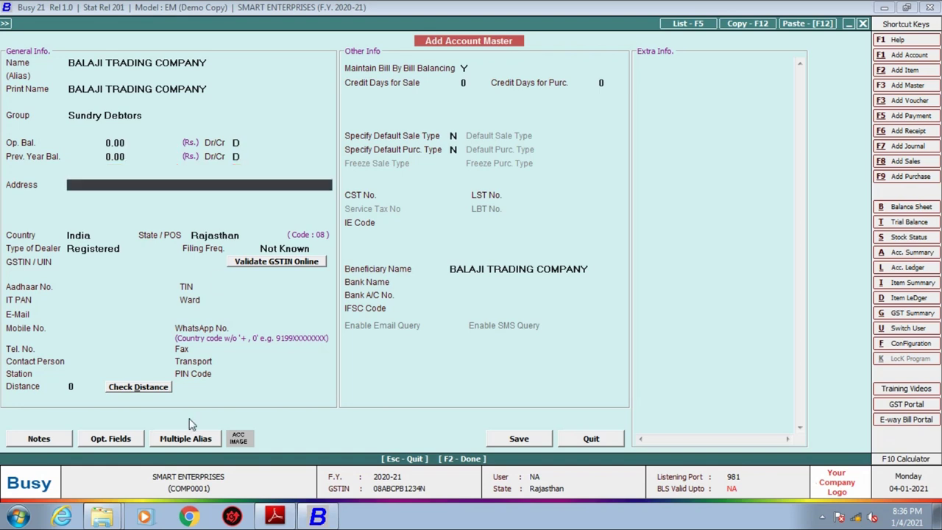
Enter address JAIPUR, state Rajasthan, and keep Registered dealer with Not Known filing frequency.
left_click(275, 517)
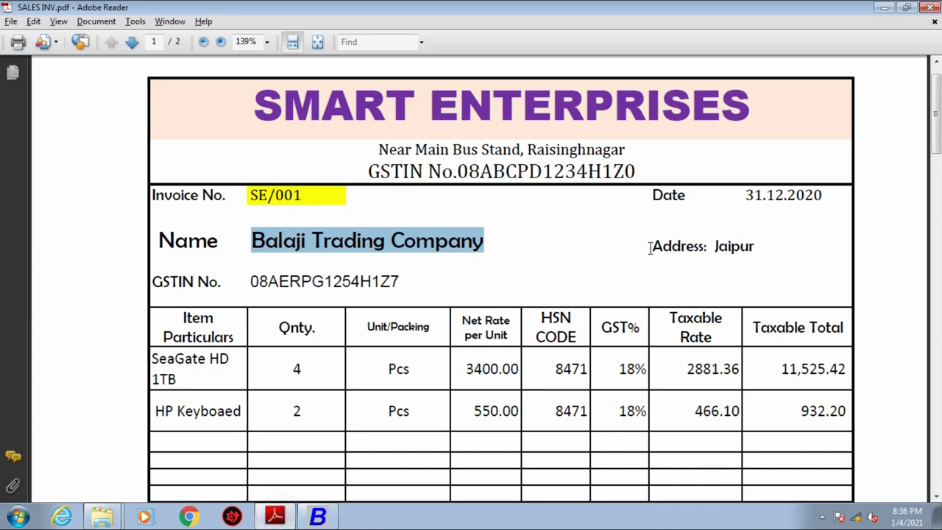
double_click(718, 246)
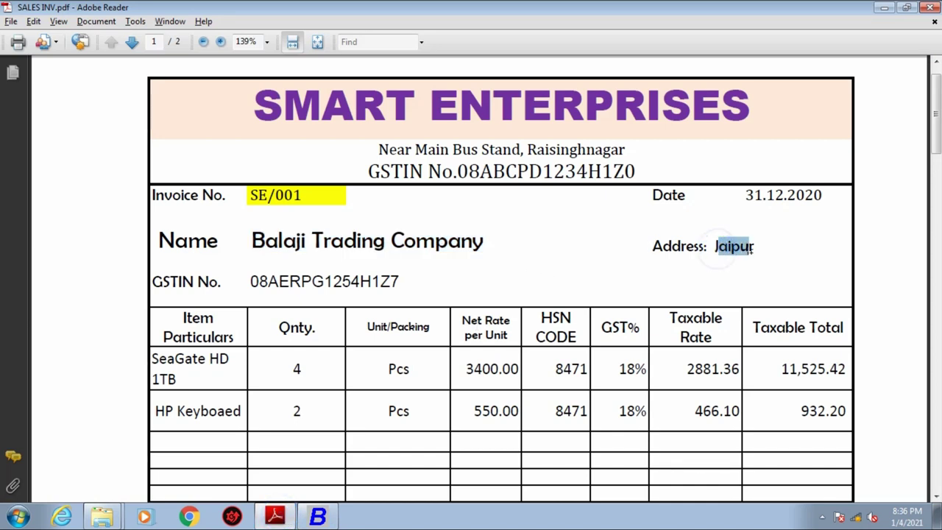
left_click(318, 516)
type("JAIPUR")
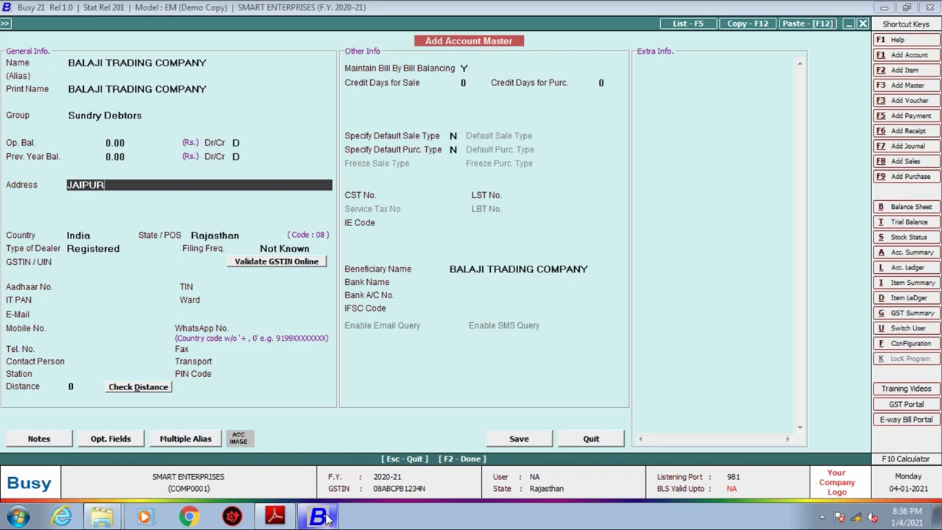
key("Return")
key("Return")
key("Return")
key("Return")
key("Return")
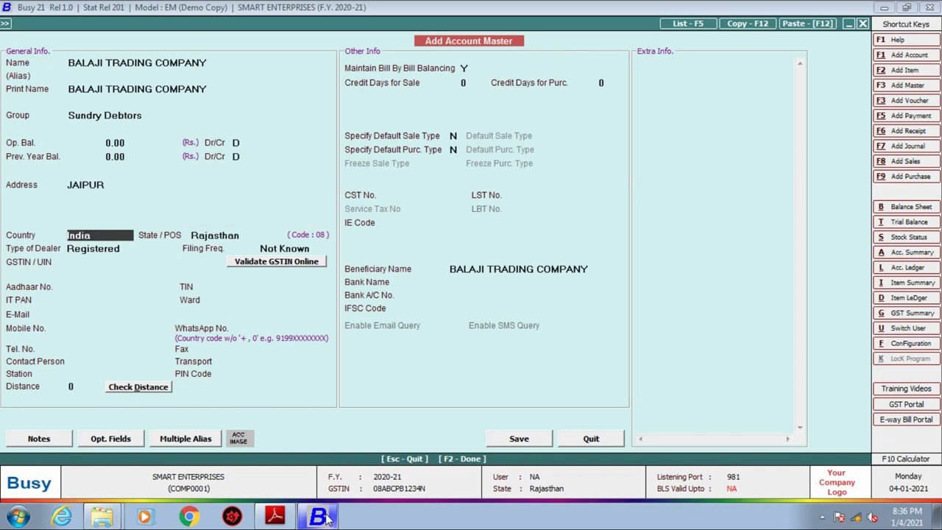
key("Return")
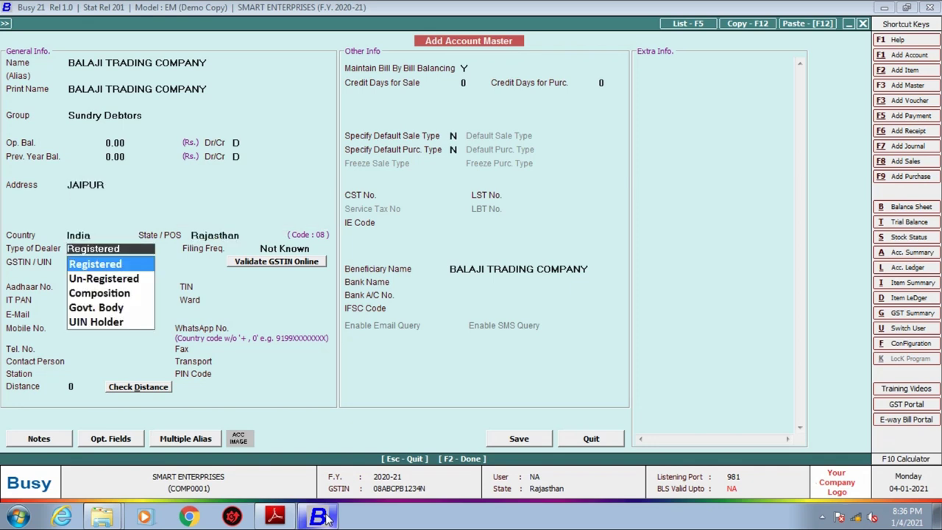
key("Return")
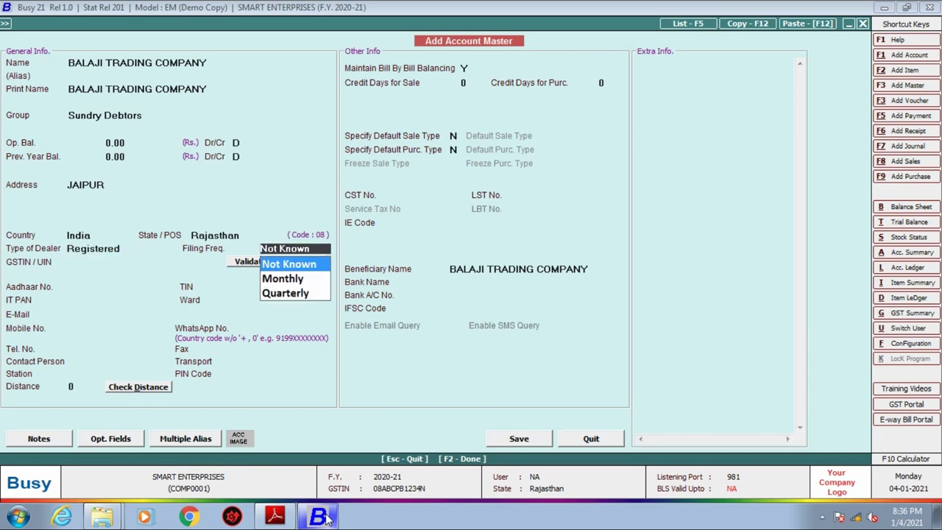
key("Return")
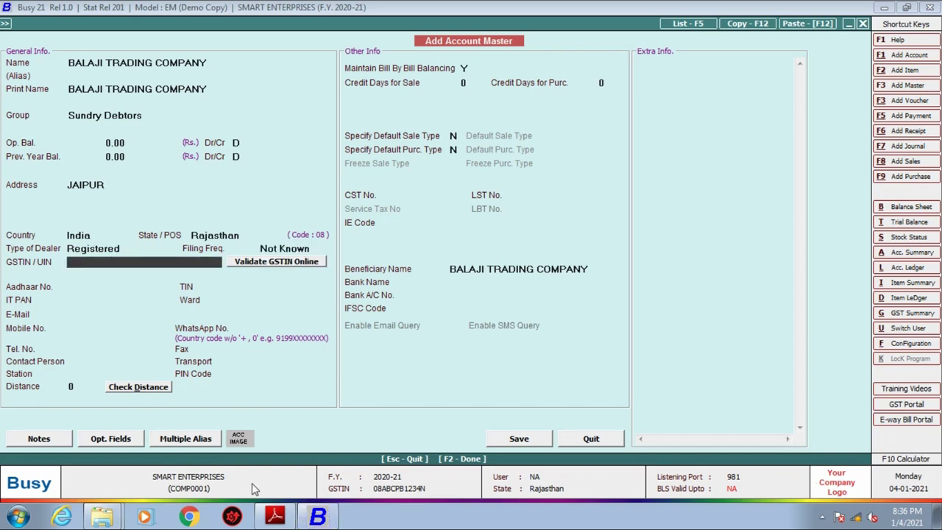
Paste the customer's GSTIN from the invoice, accept the invalid-GSTIN warning, and save the account.
left_click(274, 516)
left_click_drag(250, 280, 404, 280)
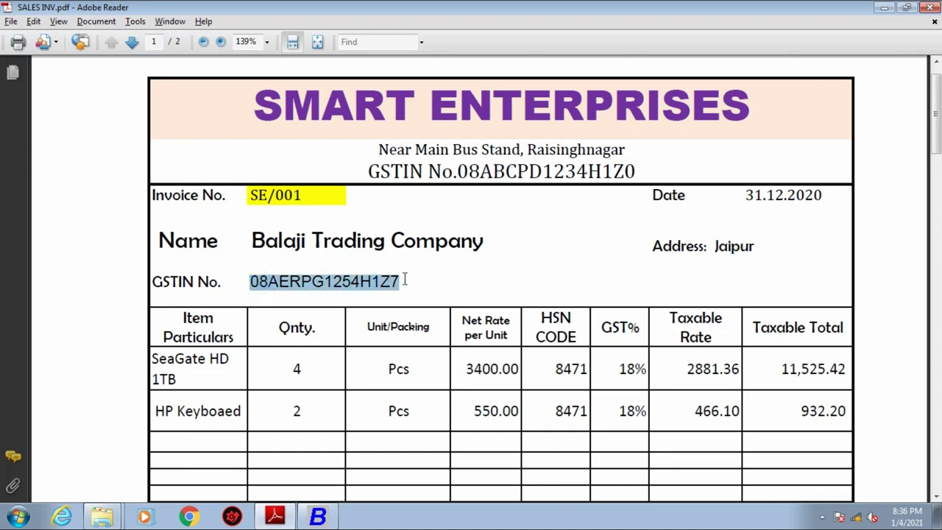
right_click(362, 284)
left_click(390, 292)
left_click(317, 517)
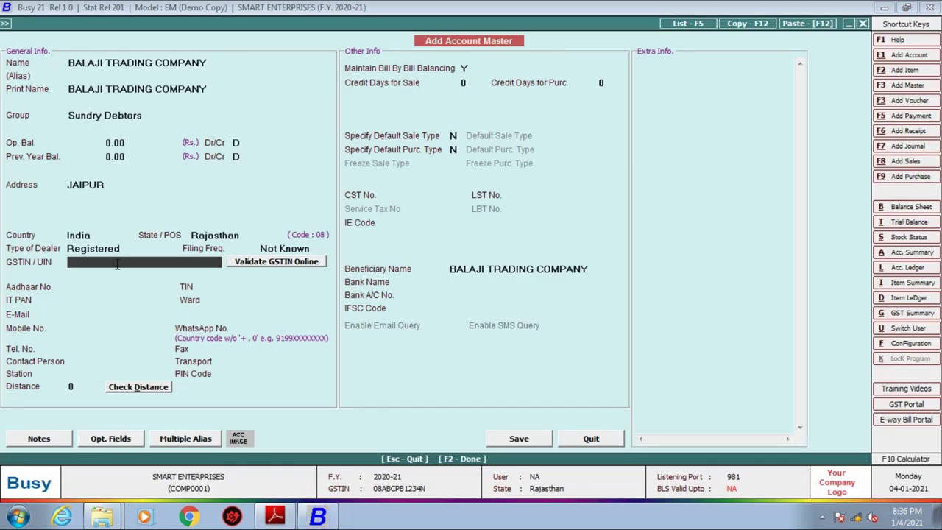
key("ctrl+v")
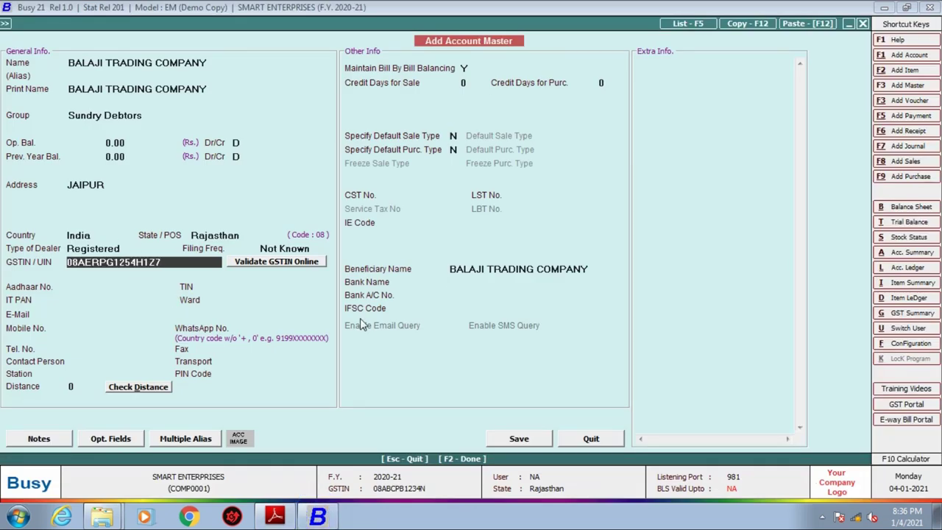
key("Return")
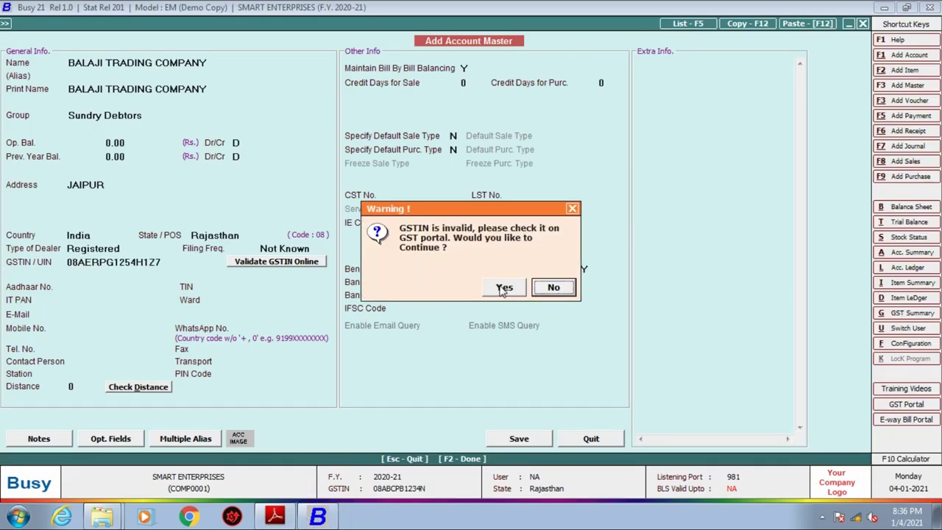
left_click(504, 287)
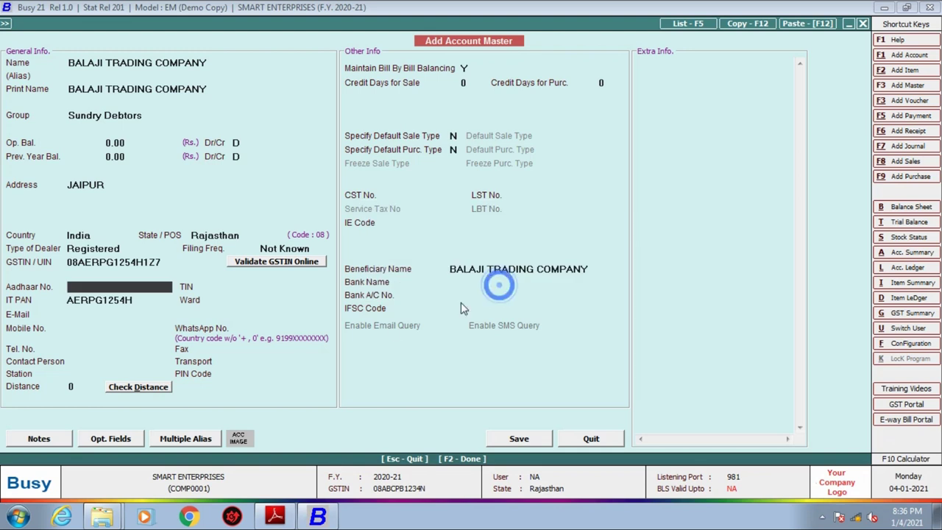
left_click(520, 437)
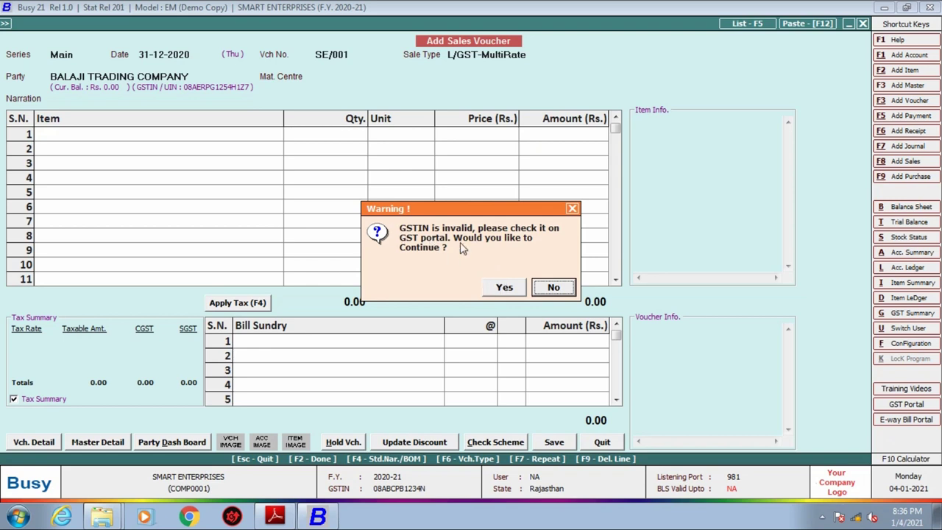
Accept the GSTIN warning, set the material centre to Main Store and leave the narration blank.
left_click(504, 288)
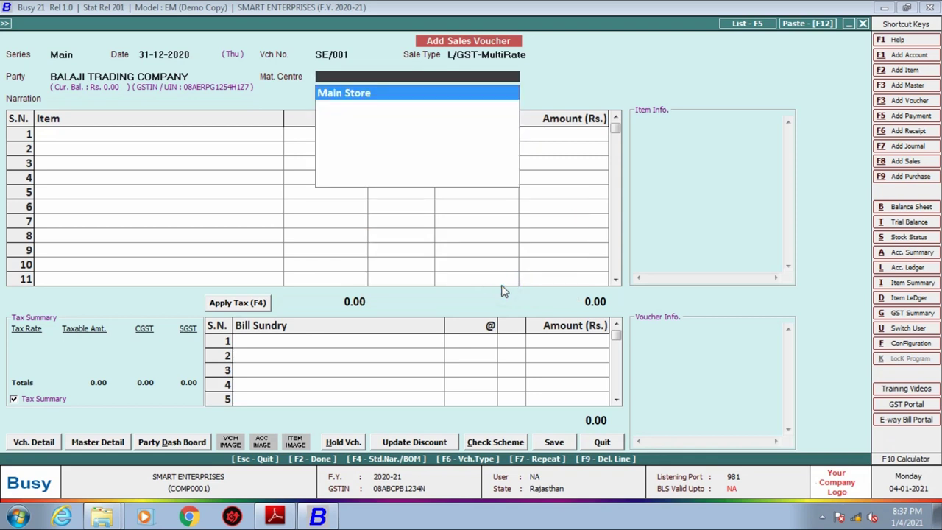
key("Return")
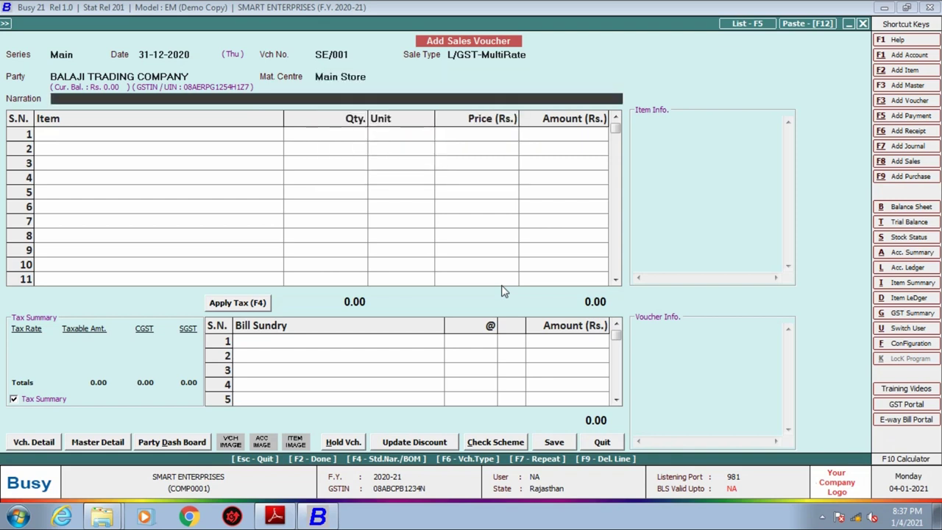
key("Return")
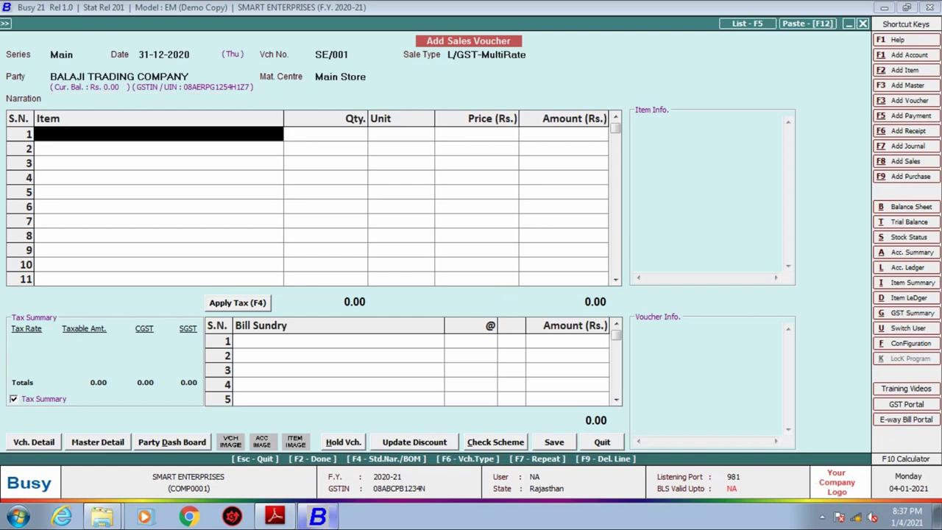
Put SEAGATE HARD DISK 1TB in row 1 with quantity 4, as on the invoice.
left_click(275, 517)
scroll(287, 497, "down", 2)
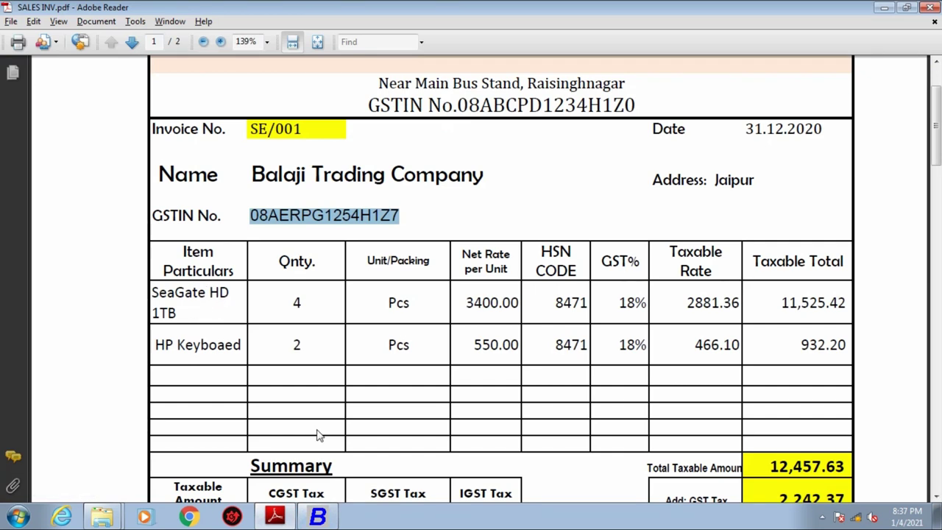
left_click(317, 517)
type("s")
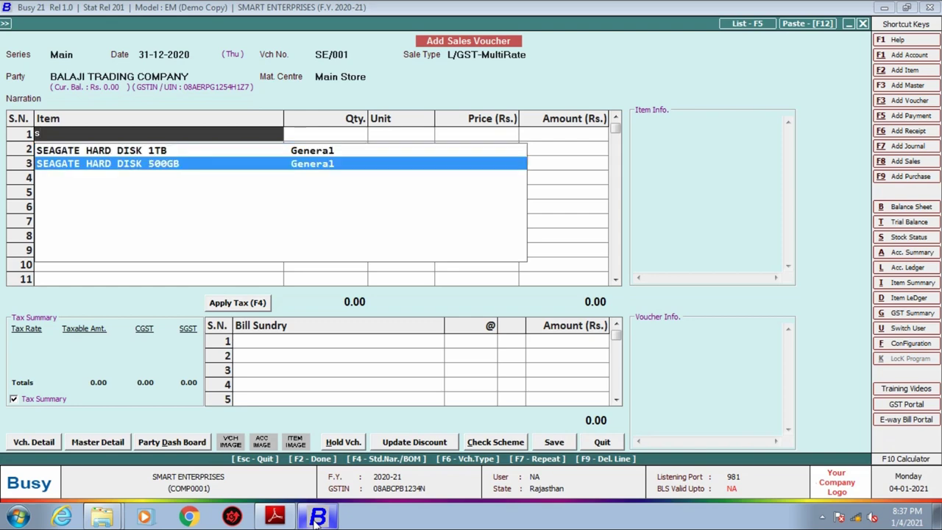
key("Return")
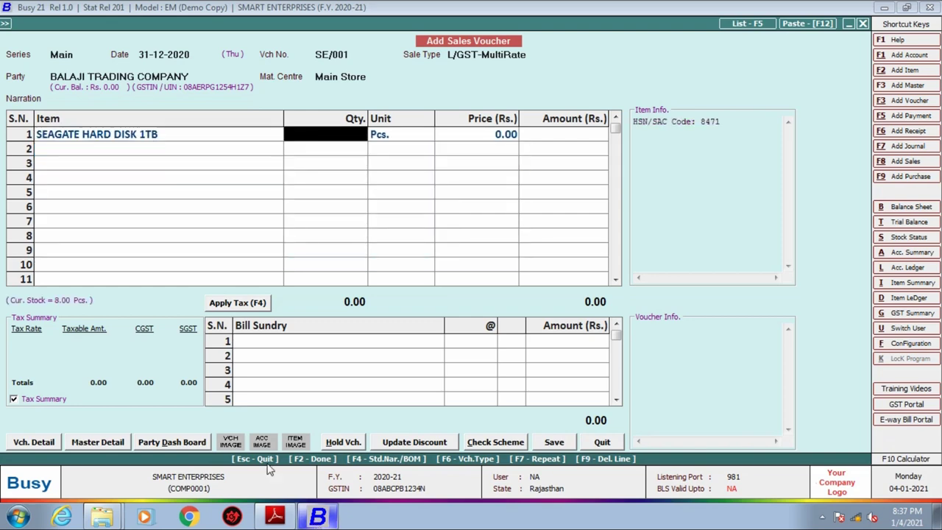
left_click(276, 517)
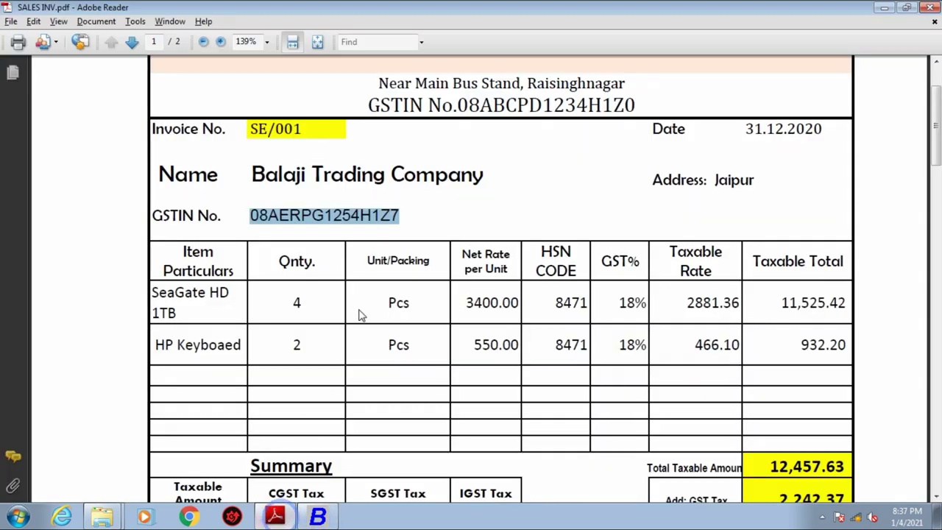
left_click(318, 517)
type("4")
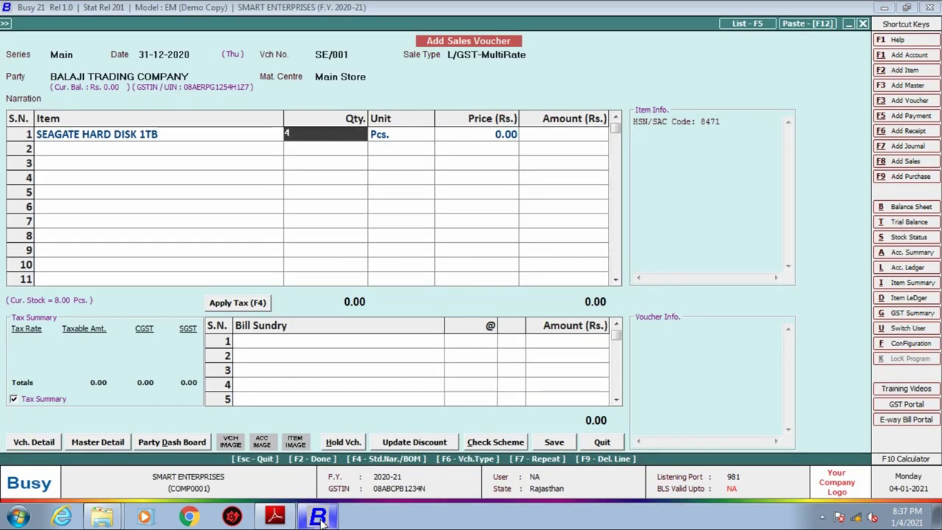
key("Return")
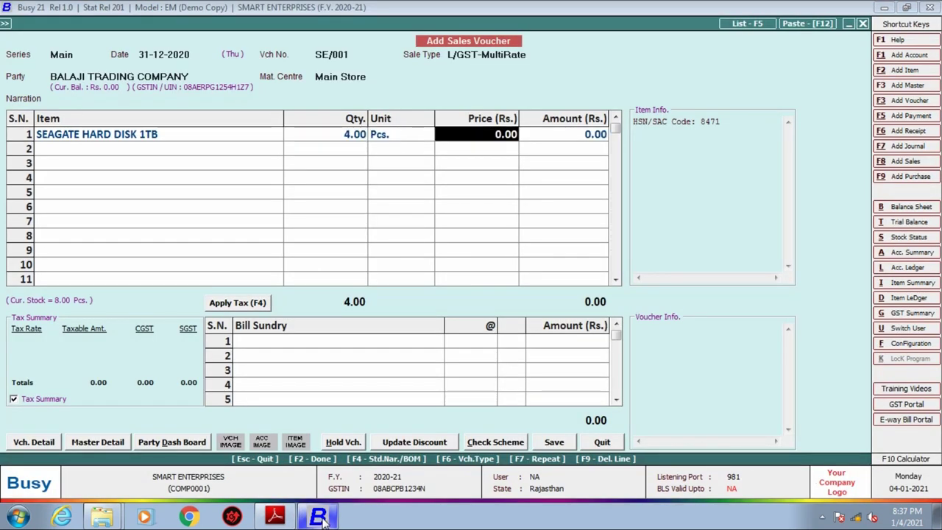
Price the hard disk at the invoice's taxable rate of 2,881.36.
left_click(276, 517)
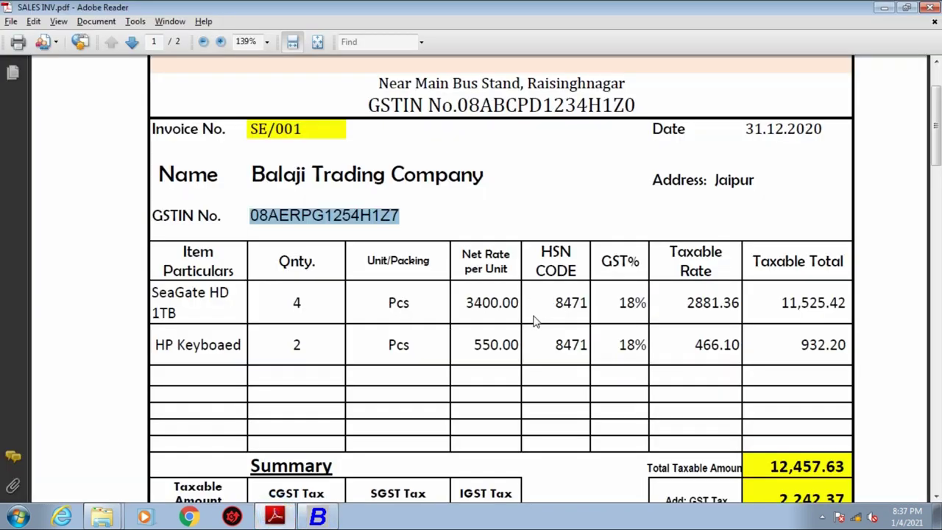
left_click(686, 303)
left_click_drag(686, 303, 738, 303)
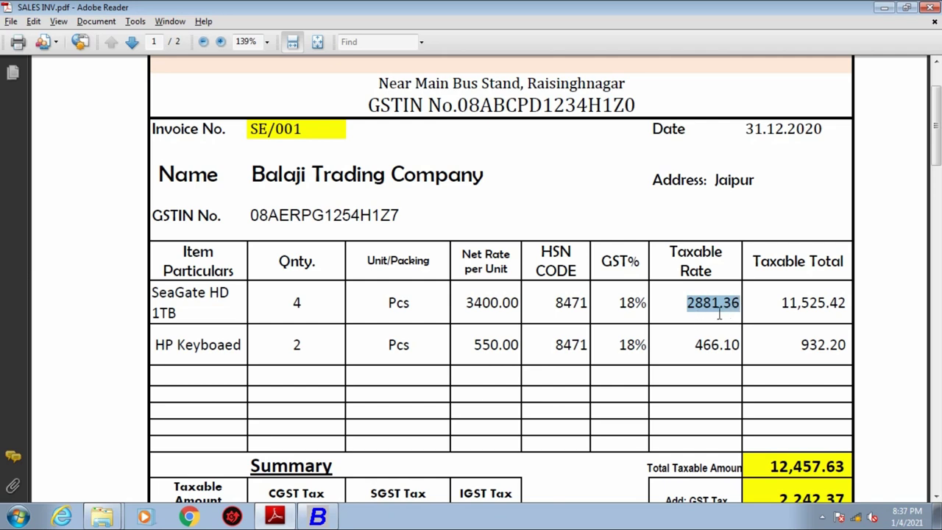
left_click(320, 519)
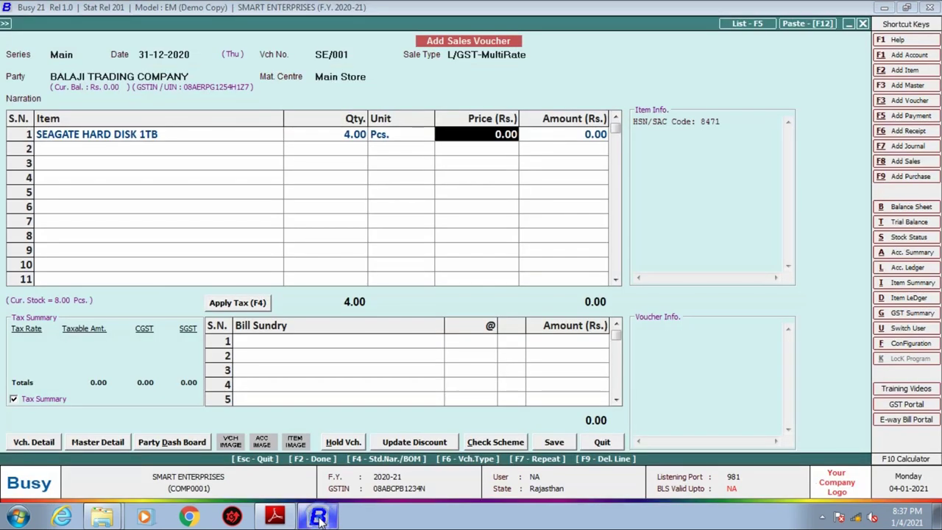
type("2881.3")
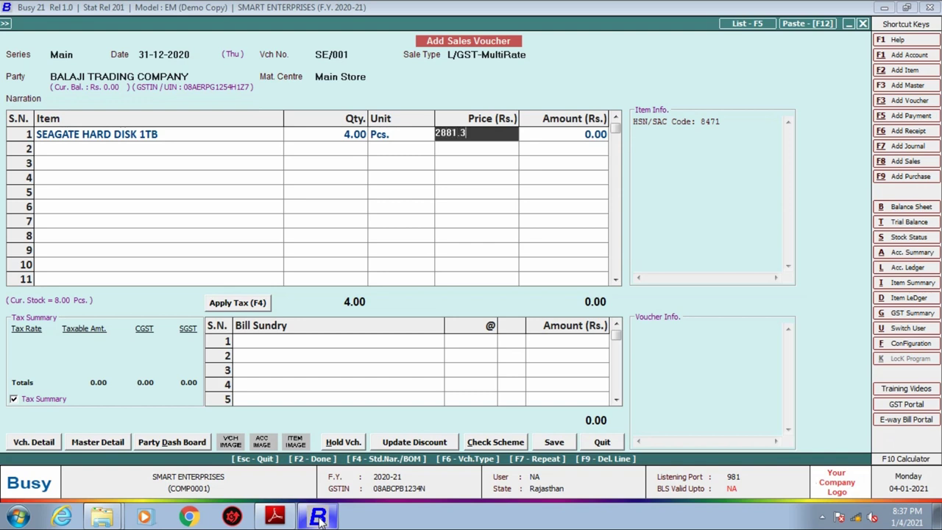
key("Return")
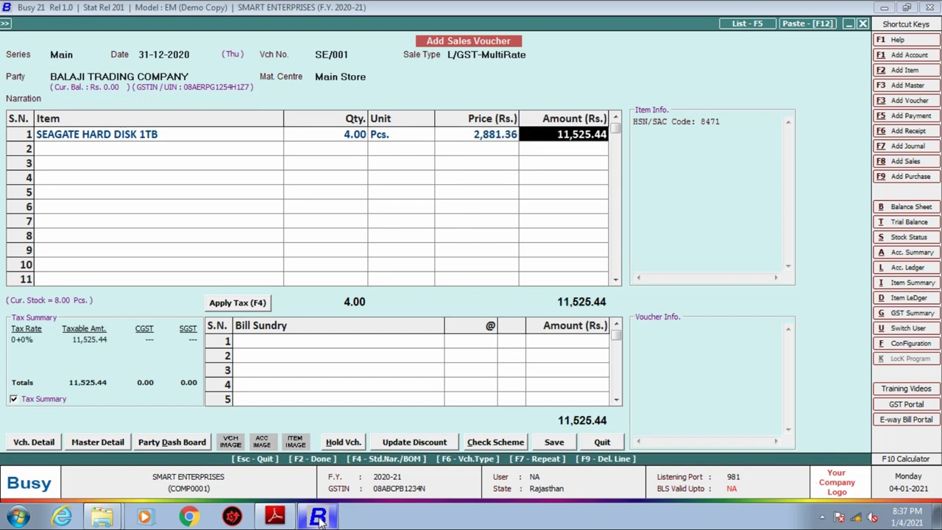
key("Return")
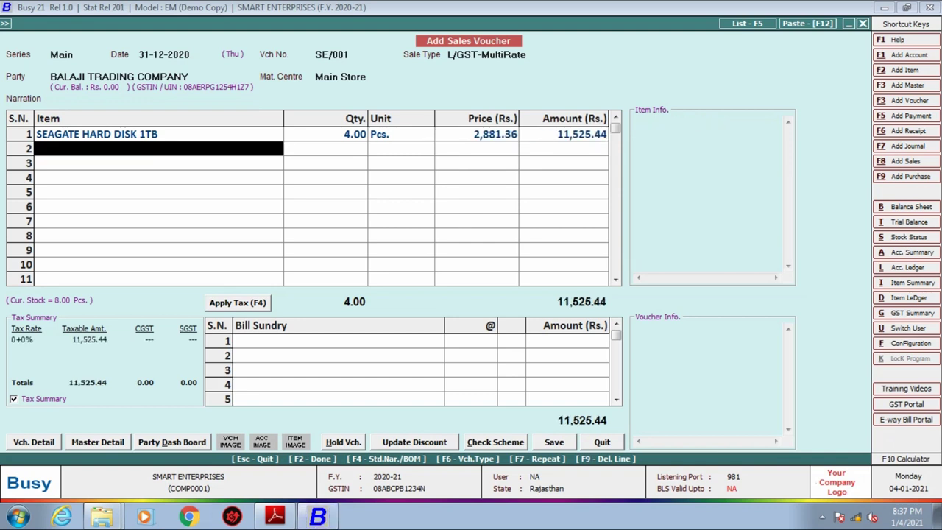
Add HP KEYBOARD in row 2 with quantity 2 at 466.10.
left_click(274, 518)
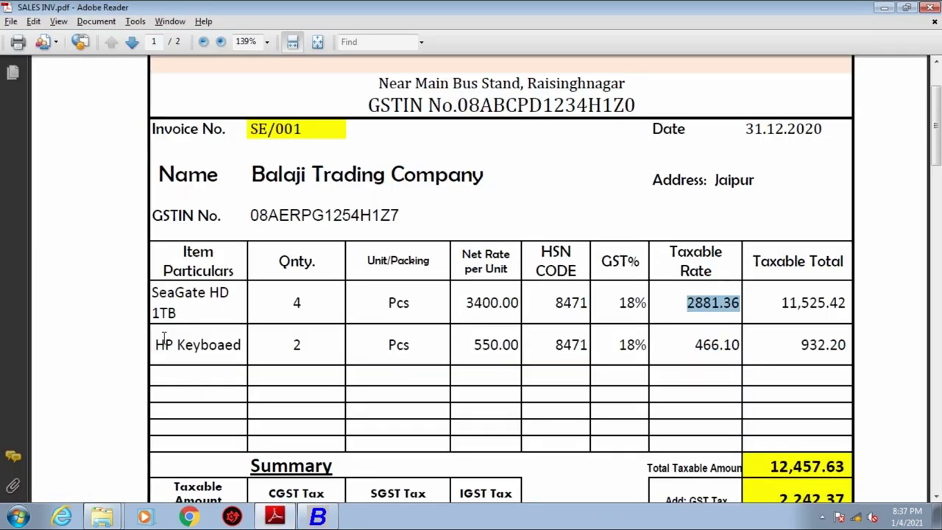
left_click(322, 518)
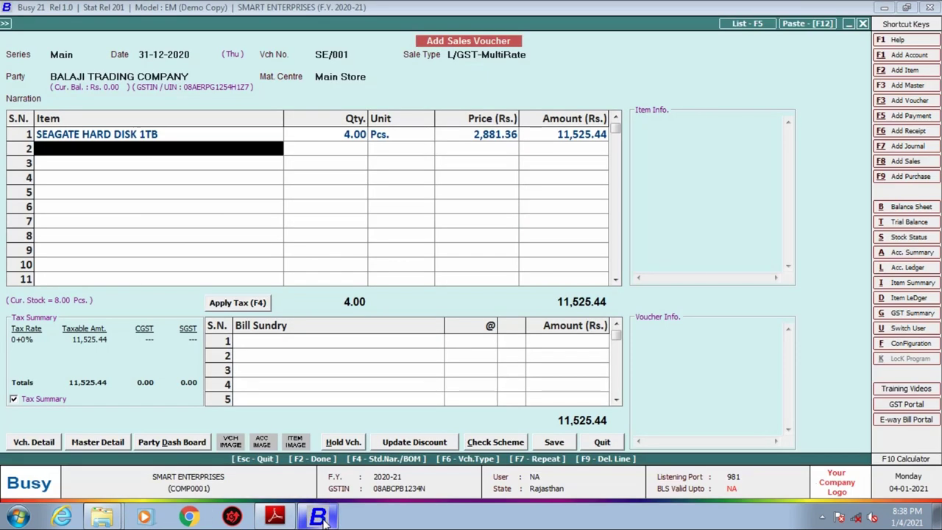
type("hP")
key("Return")
type("2")
key("Return")
key("Return")
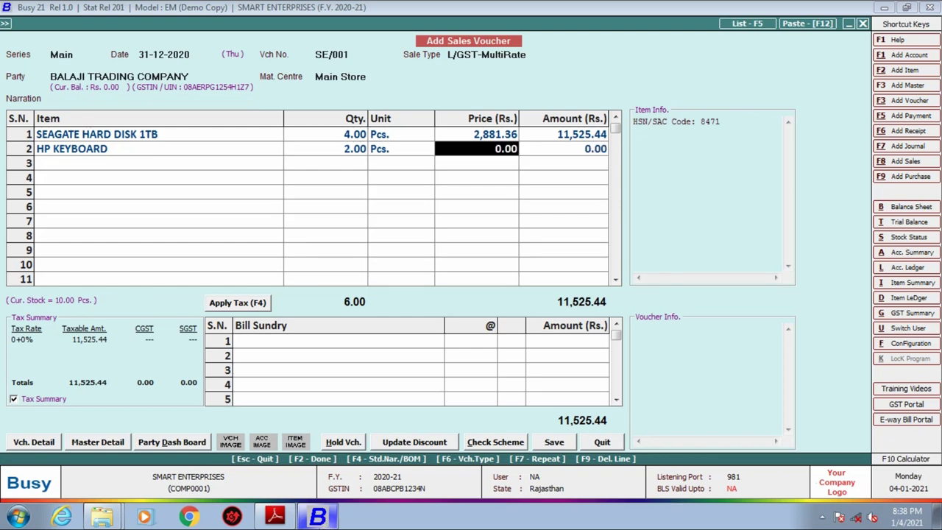
left_click(274, 518)
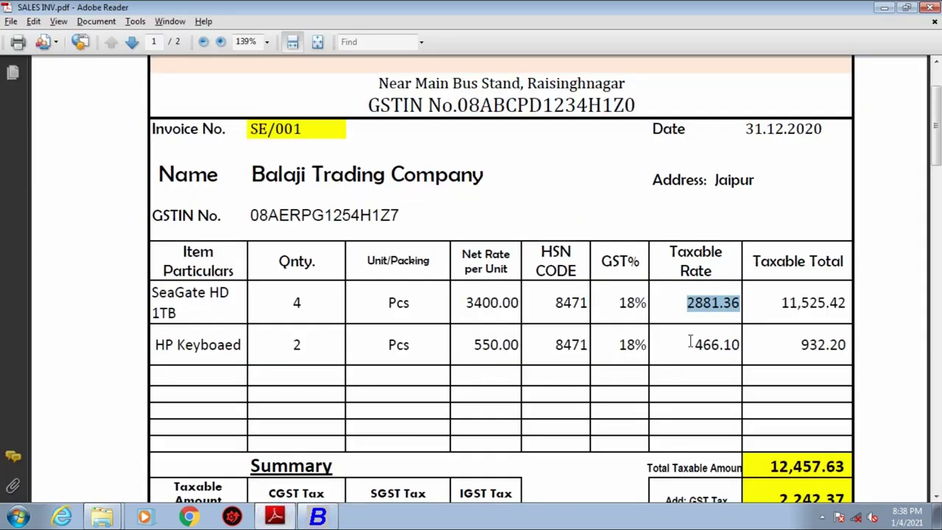
left_click(328, 517)
type("466.10")
key("Return")
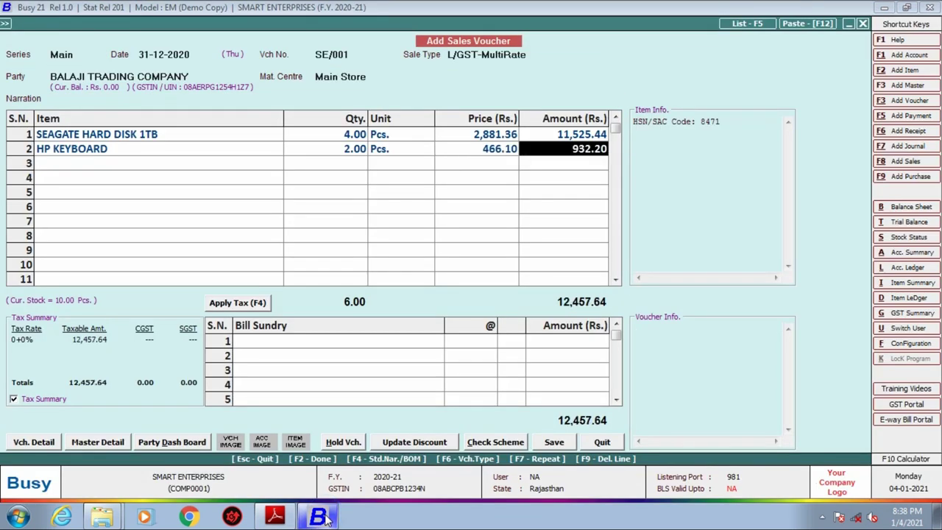
key("Return")
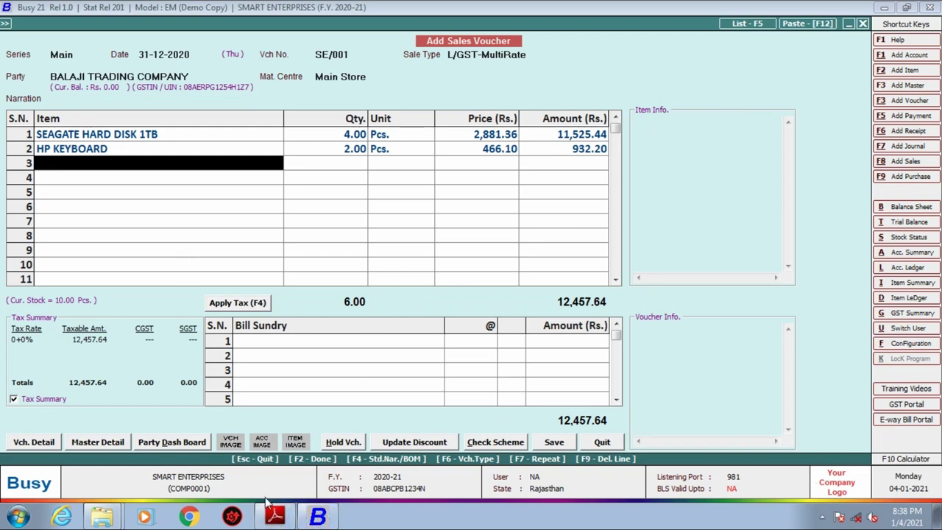
left_click(276, 517)
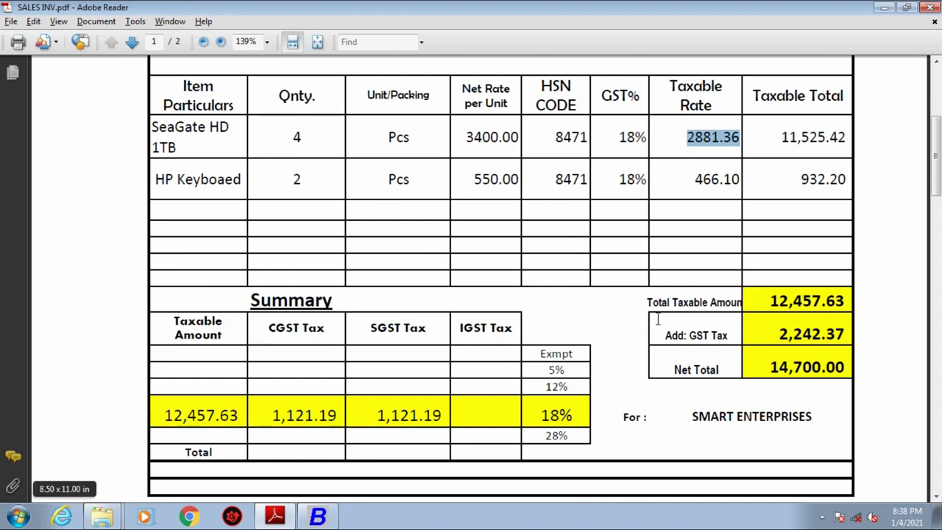
left_click_drag(765, 303, 848, 301)
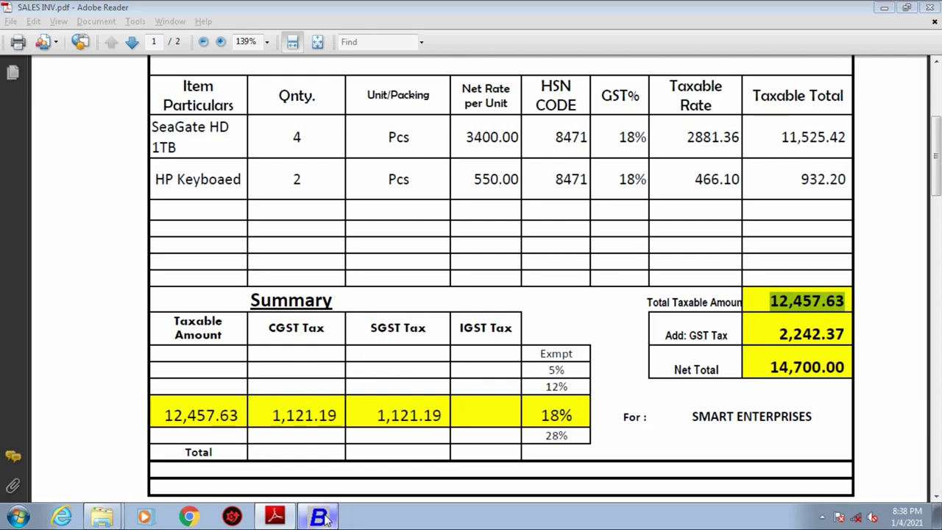
left_click(324, 515)
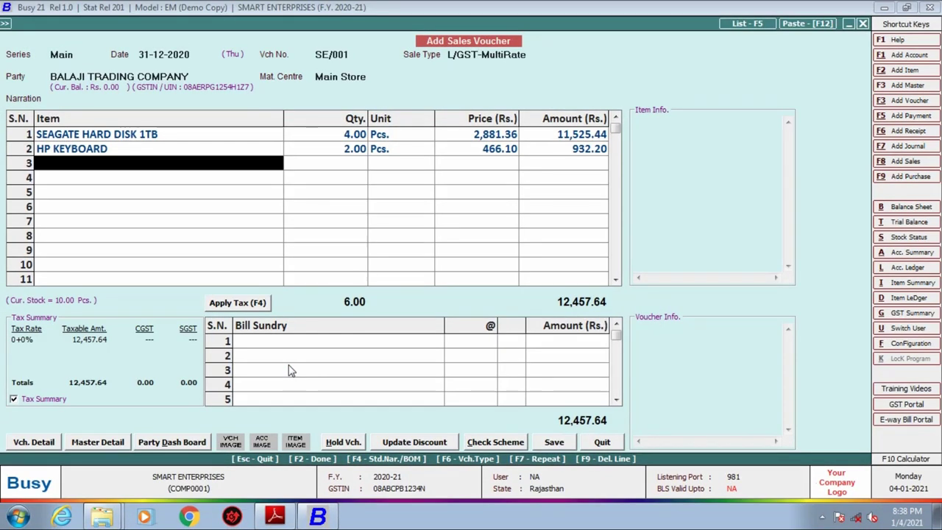
Add CGST at 9% as the first bill sundry.
key("Return")
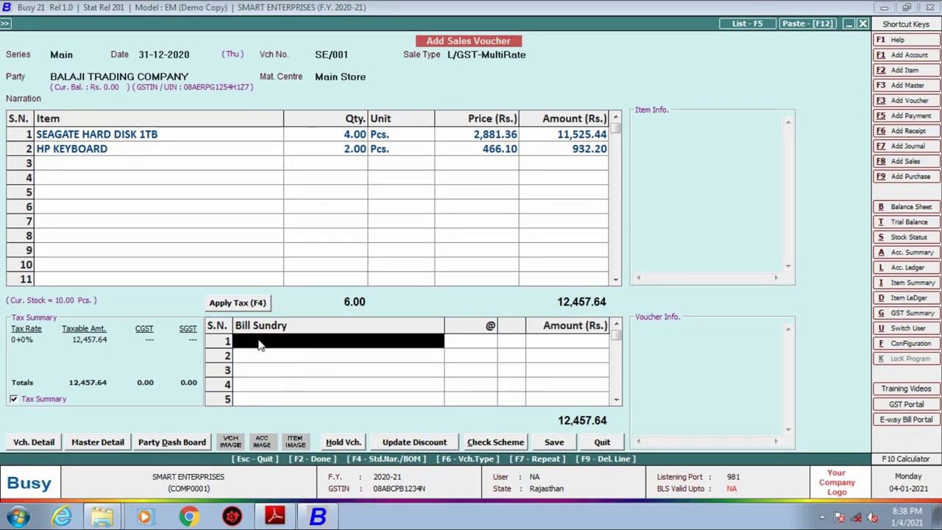
type("c")
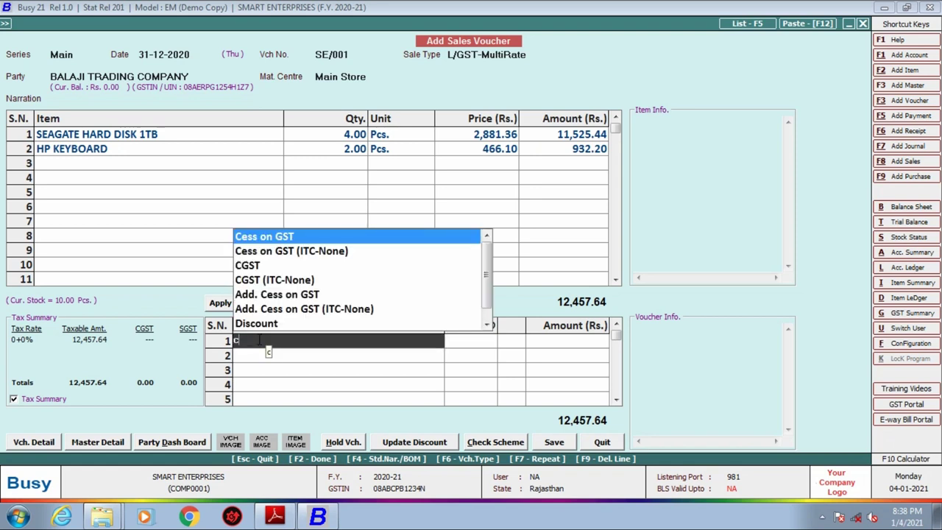
key("Down")
key("Down")
key("Return")
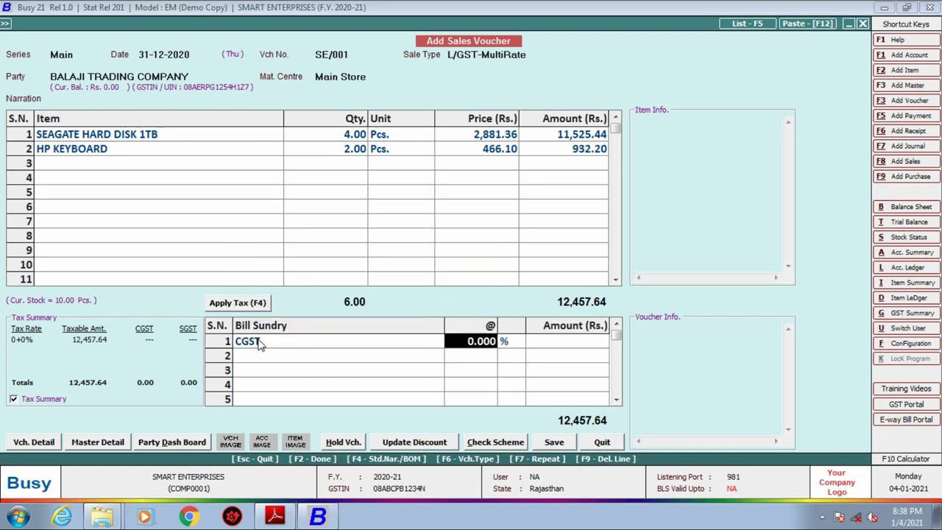
type("9")
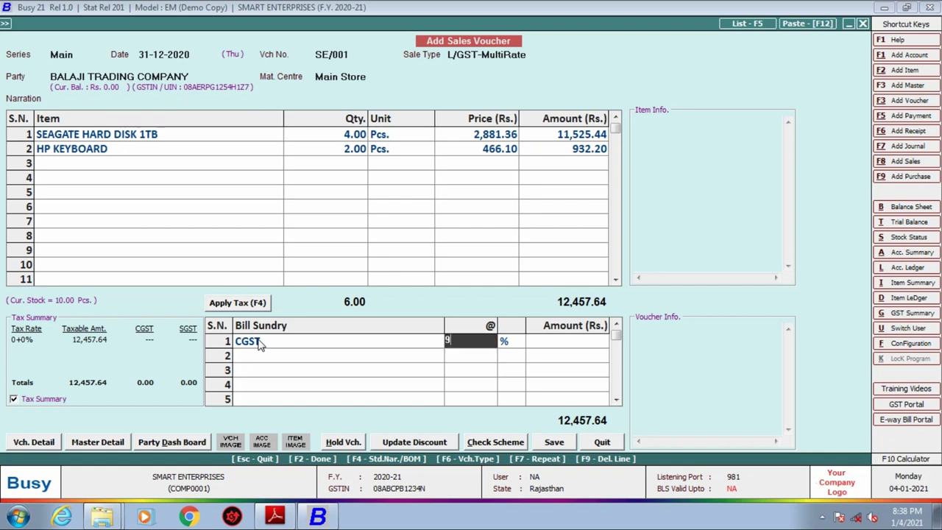
key("Return")
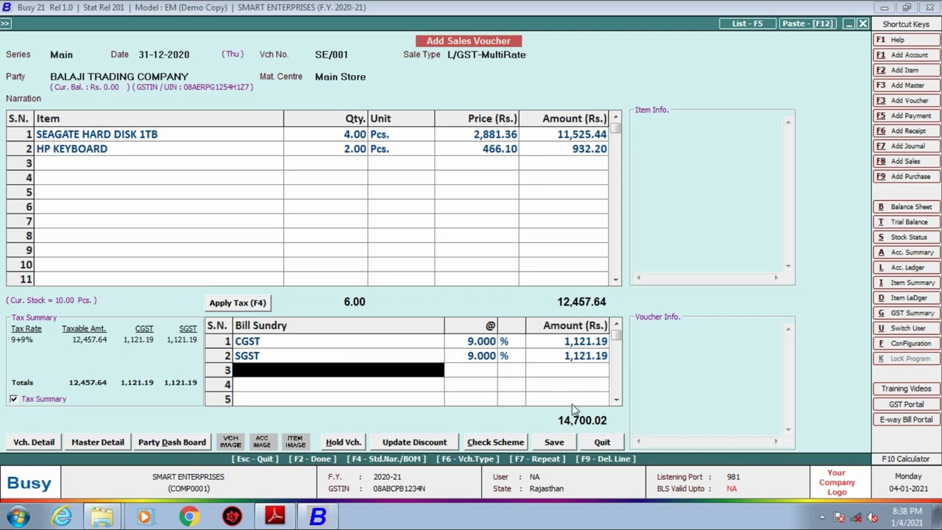
Add a Rounded Off (-) deduction of 0.02 after checking the invoice's net total.
left_click(274, 517)
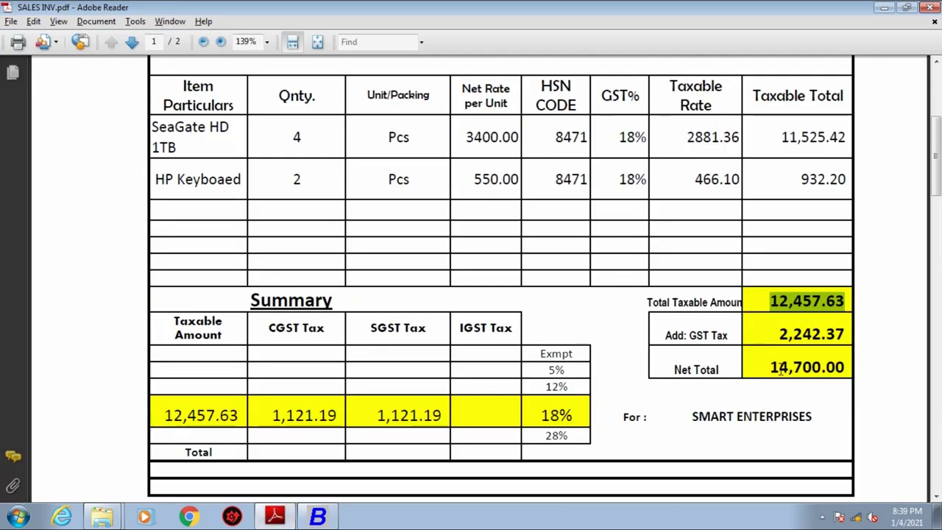
left_click(319, 517)
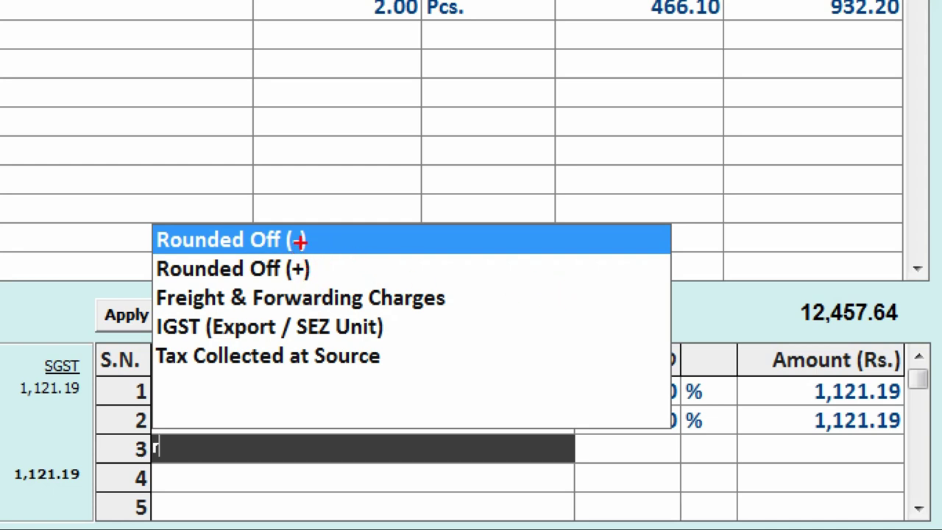
left_click_drag(302, 246, 361, 223)
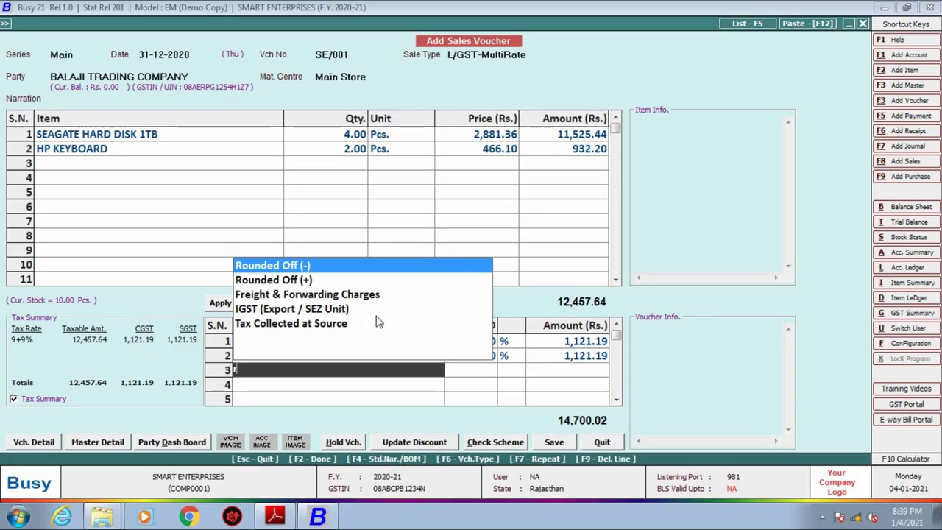
key("Return")
type("0.02")
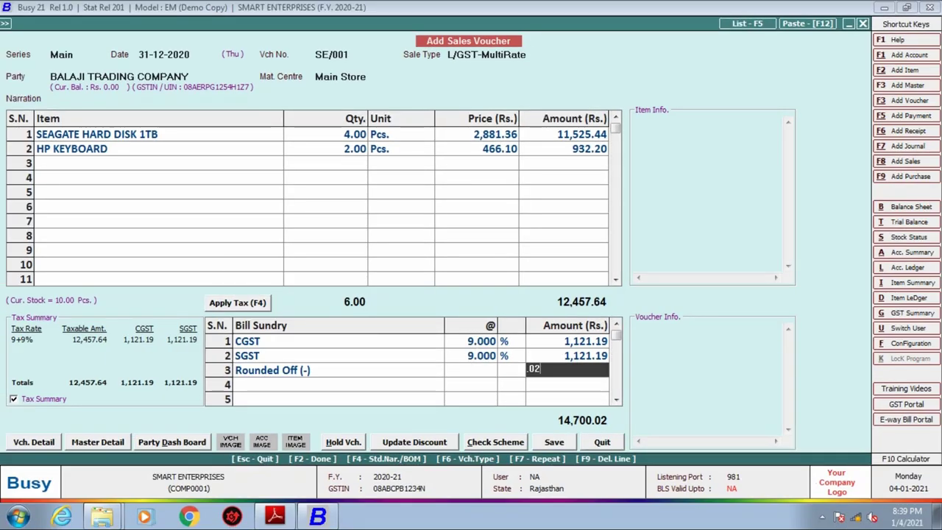
key("Return")
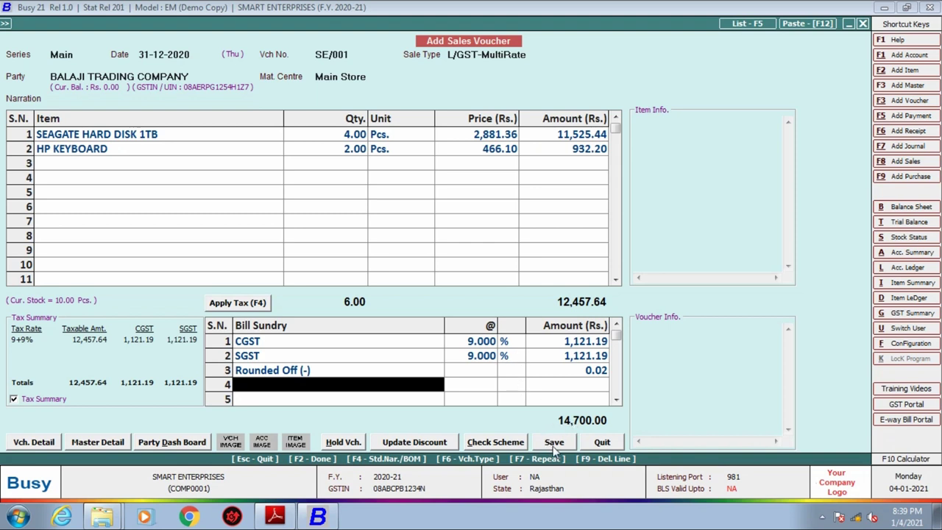
Save voucher SE/001 despite the GSTIN warning as a New Ref. bill, without printing.
left_click(556, 441)
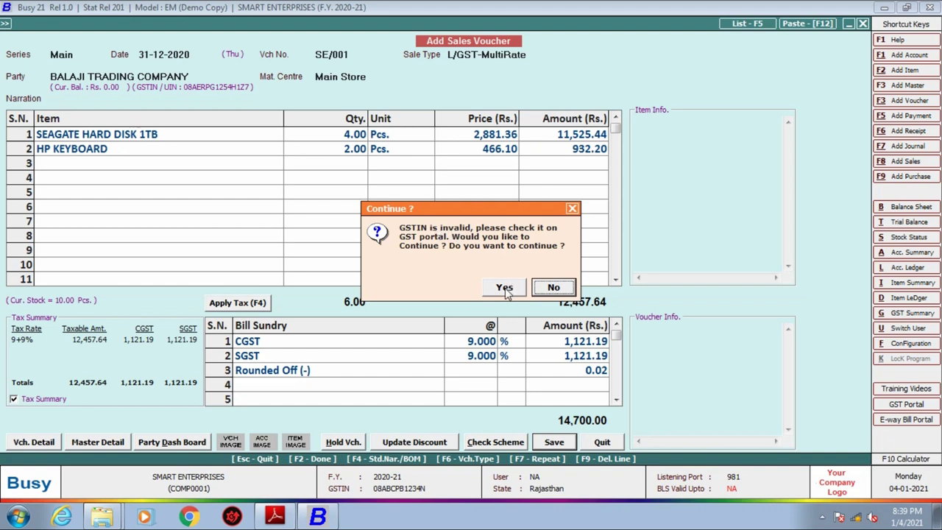
left_click(505, 288)
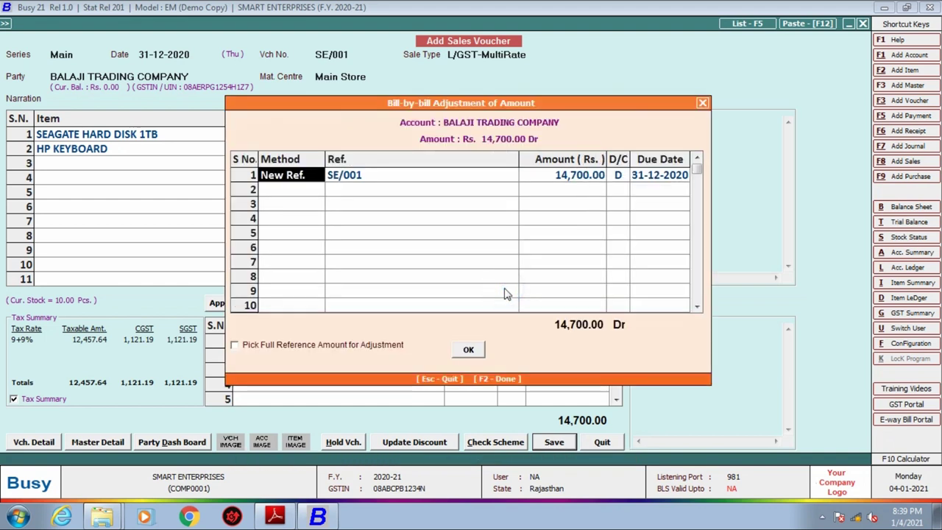
key("Return")
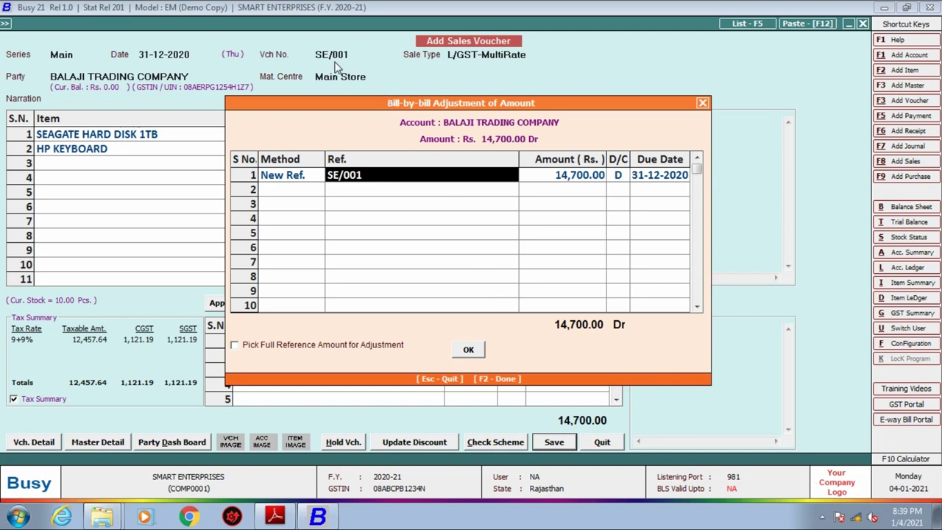
key("Return")
key("Return")
key("Return")
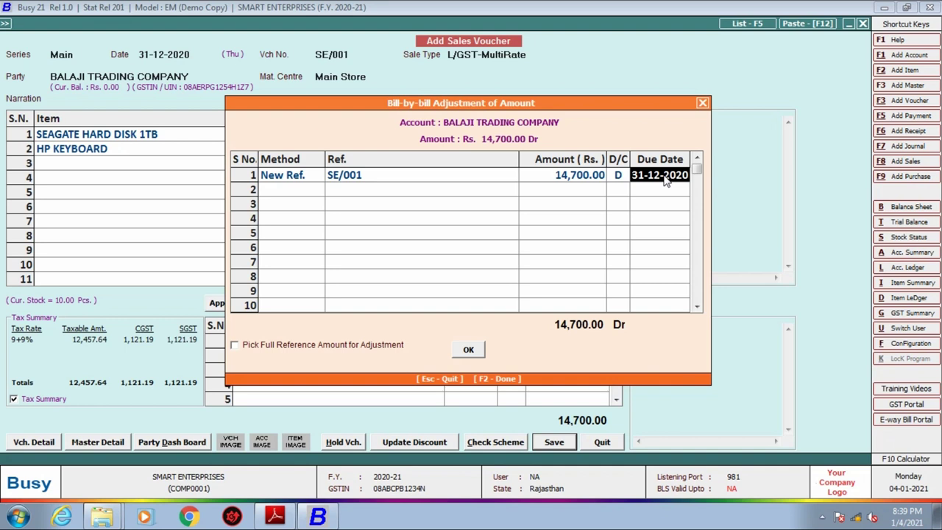
key("Return")
key("Return")
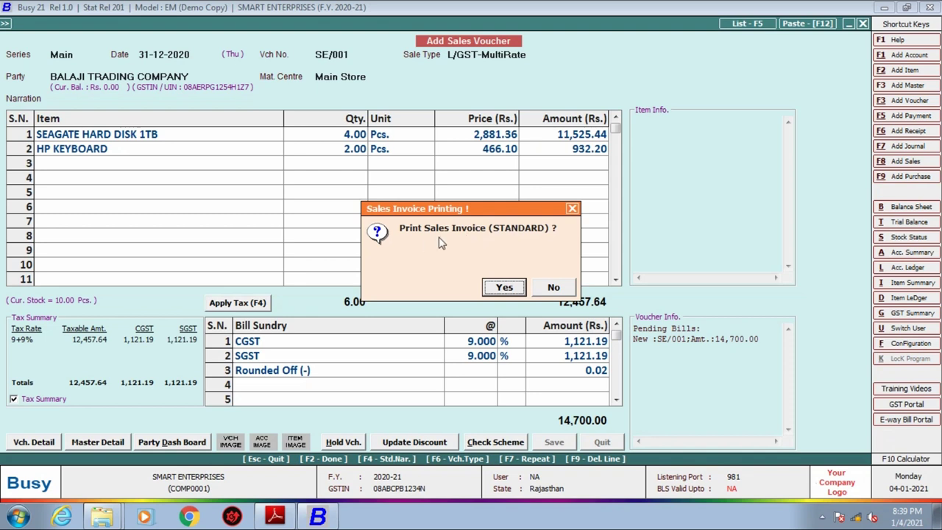
left_click(555, 290)
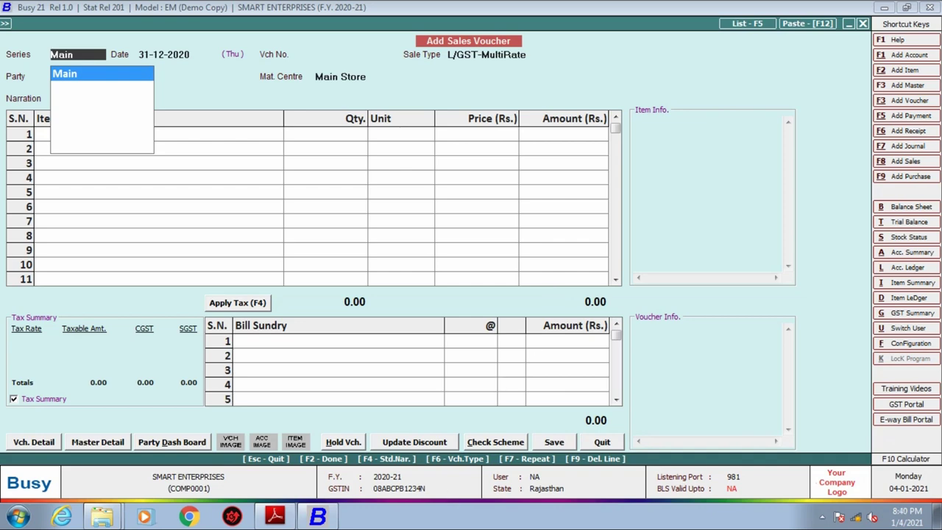
left_click(275, 517)
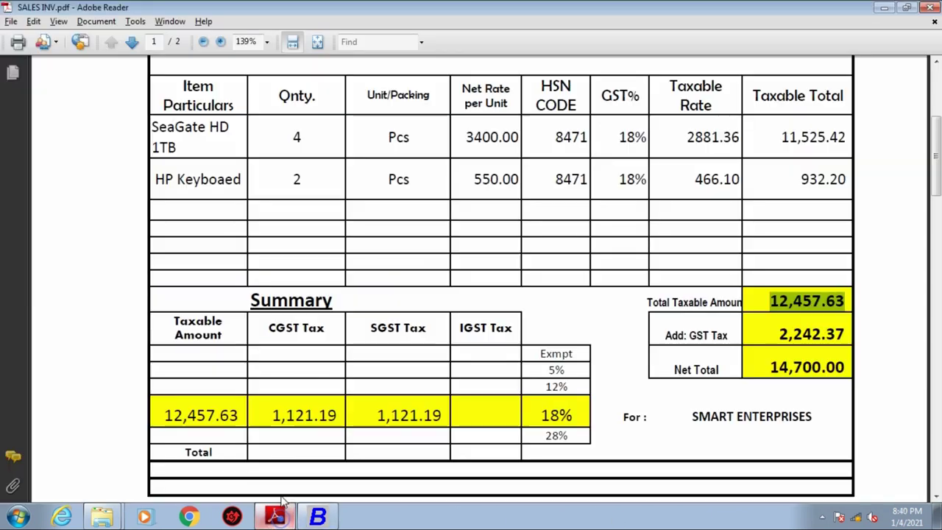
scroll(323, 353, "down", 10)
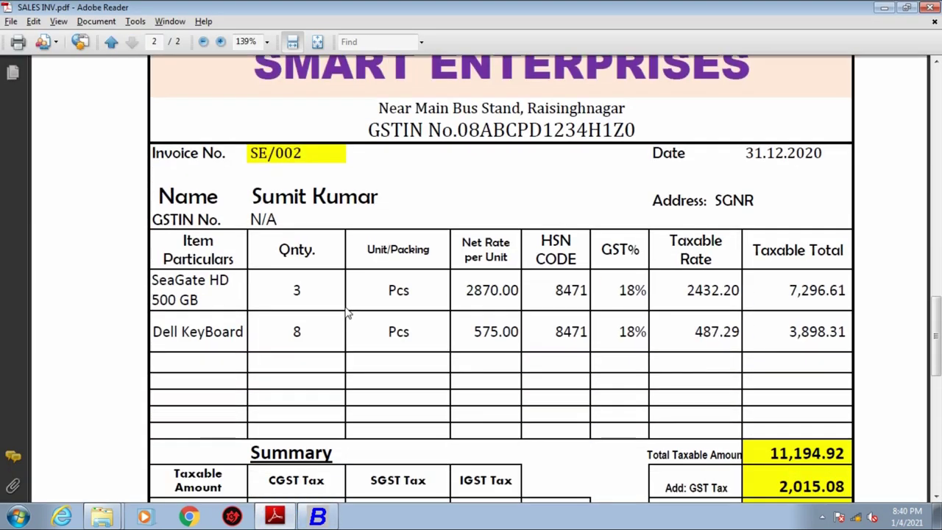
scroll(367, 127, "up", 5)
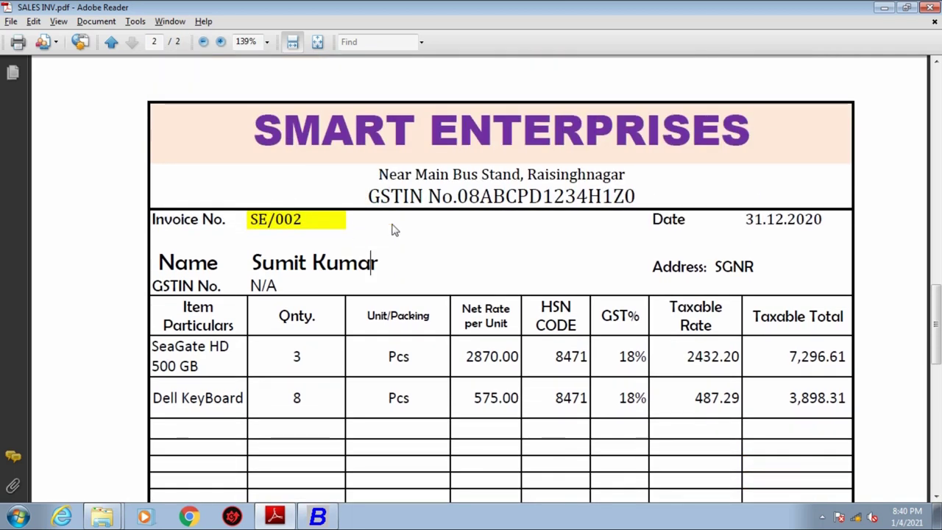
left_click(319, 517)
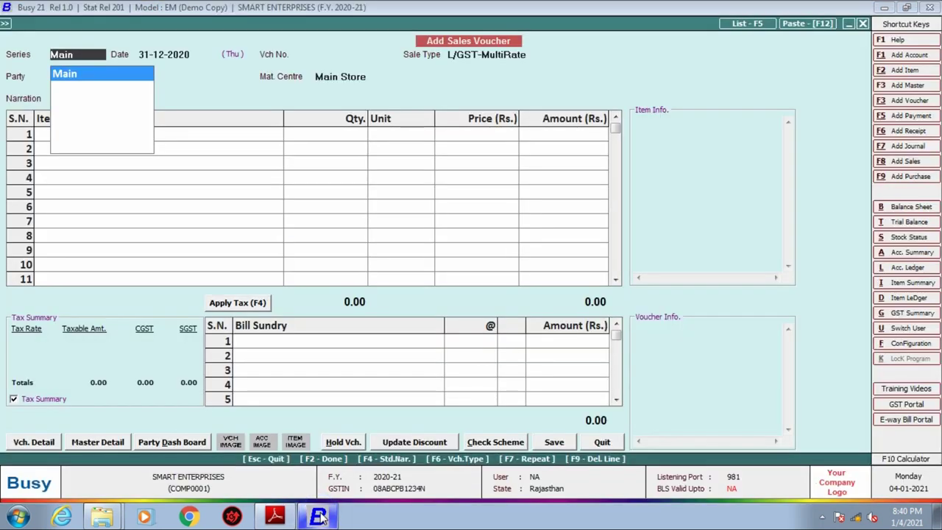
Change the duplicate voucher number SE/001 to SE/002.
key("Return")
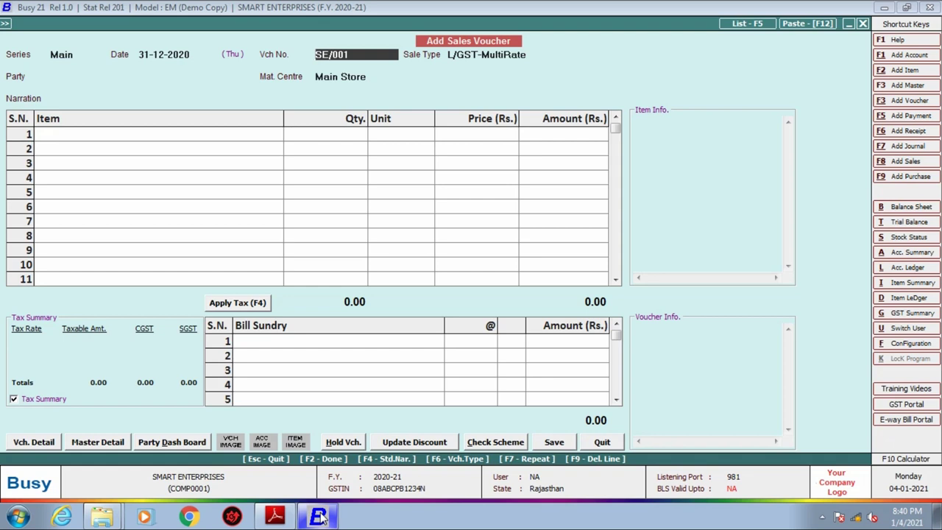
key("Return")
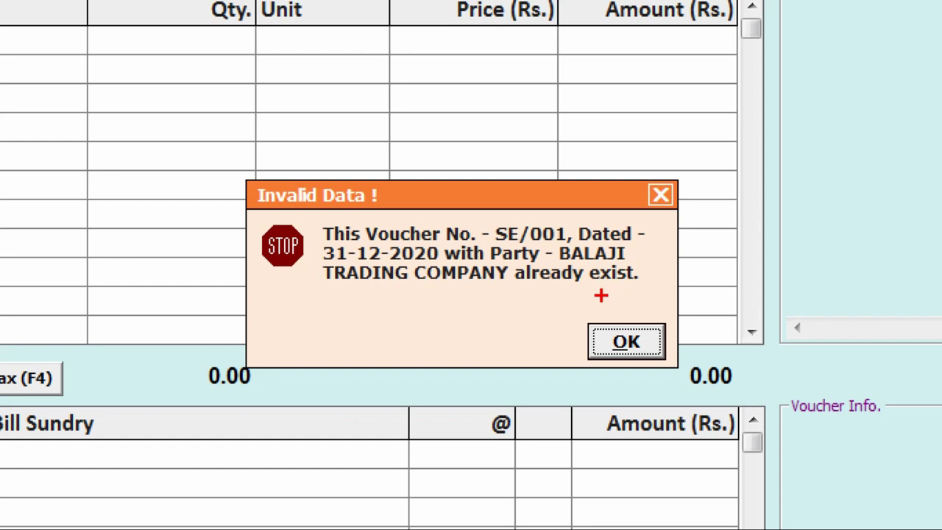
left_click_drag(297, 220, 389, 221)
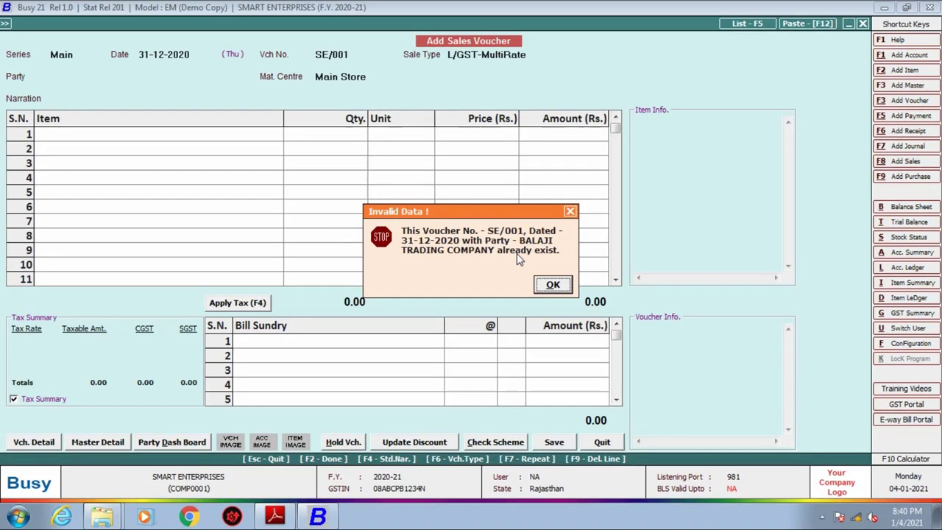
left_click(553, 284)
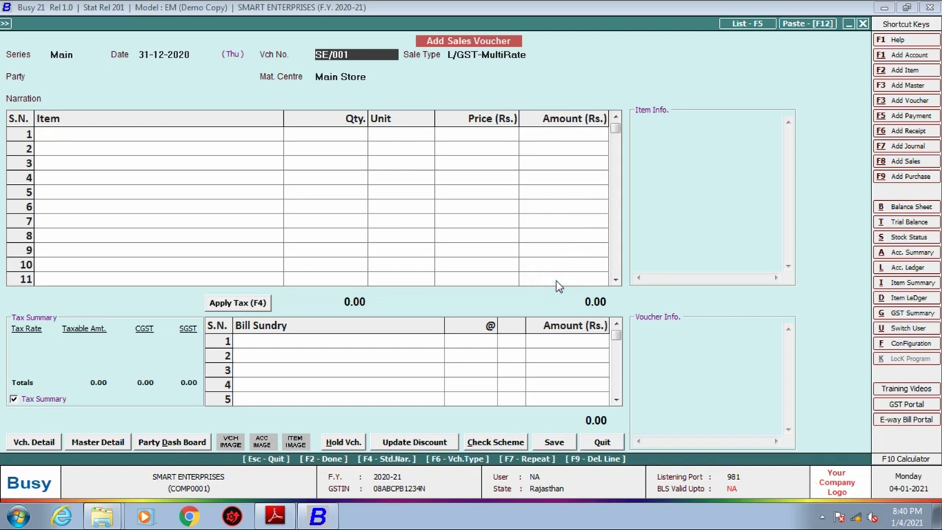
key("BackSpace")
type("2")
key("Return")
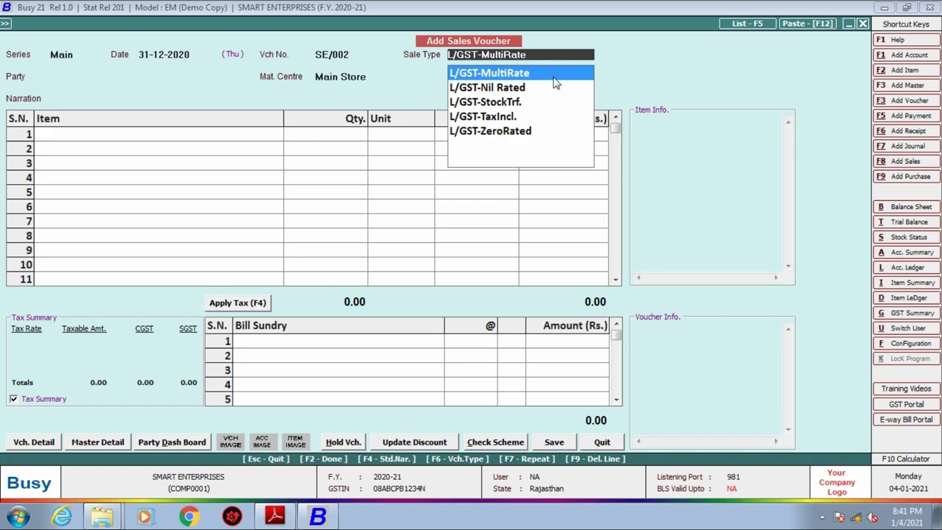
Set the sale type to L/GST-ItemWise.
type("L")
key("Down")
key("Down")
key("Down")
key("Down")
key("Down")
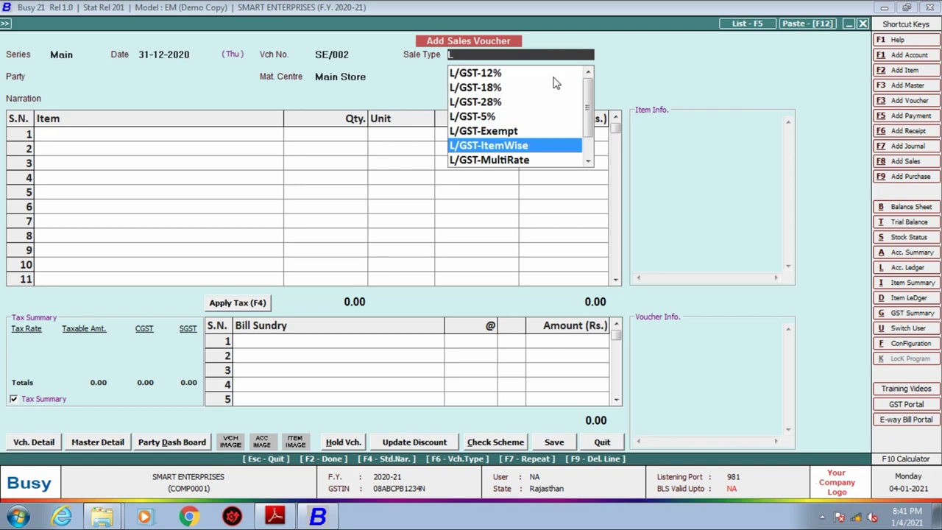
key("Return")
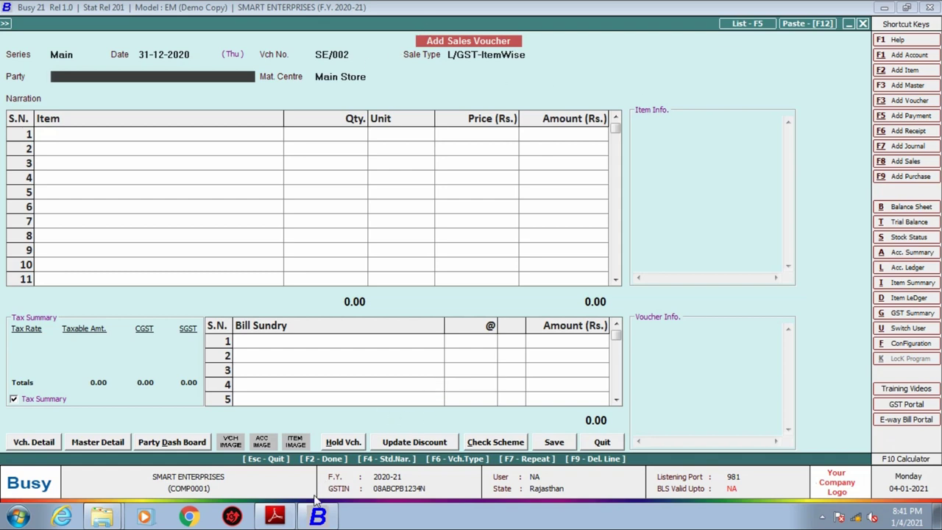
left_click(274, 517)
scroll(372, 200, "down", 2)
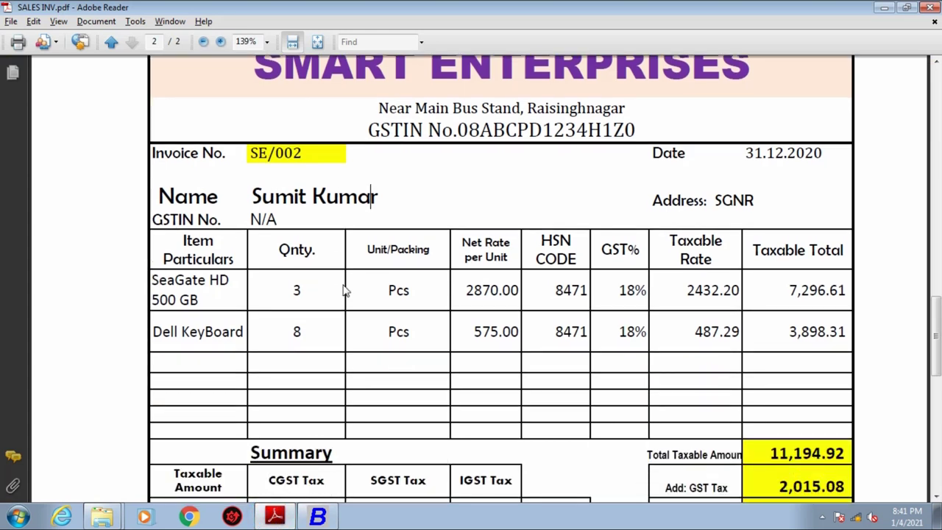
scroll(372, 231, "up", 1)
left_click_drag(373, 228, 243, 228)
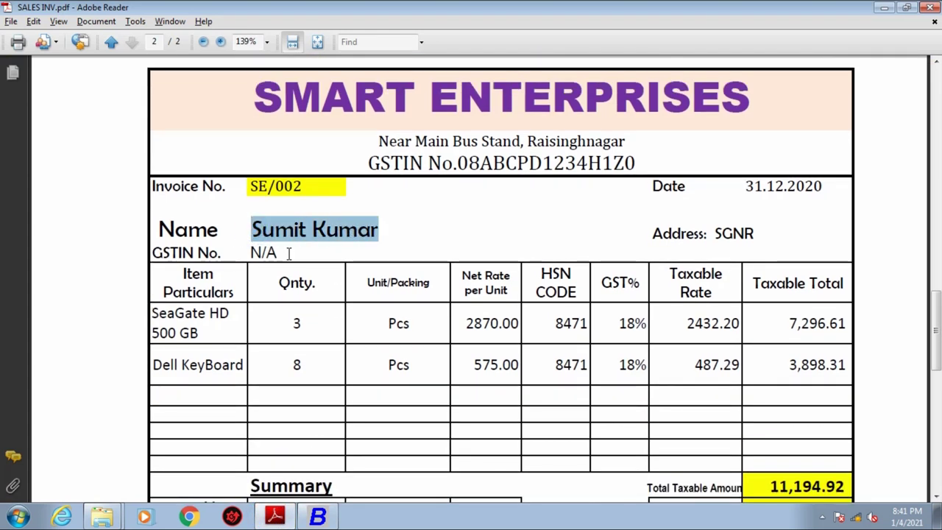
left_click(321, 518)
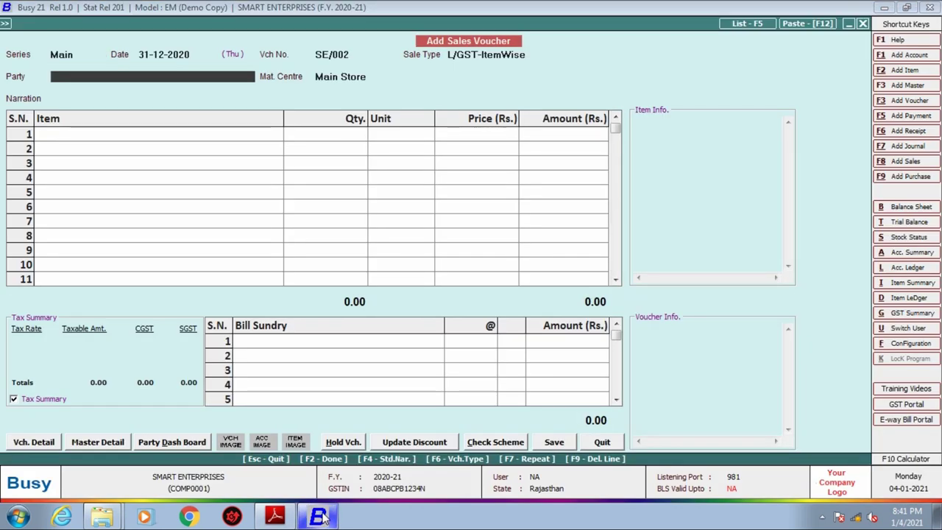
Start a new party account with the customer's name in the Sundry Debtors group.
type("S")
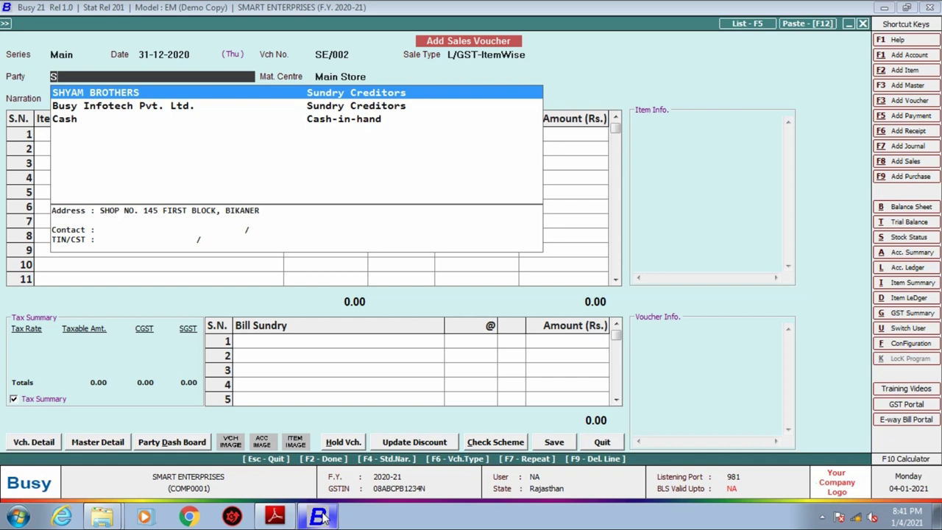
key("alt+F1")
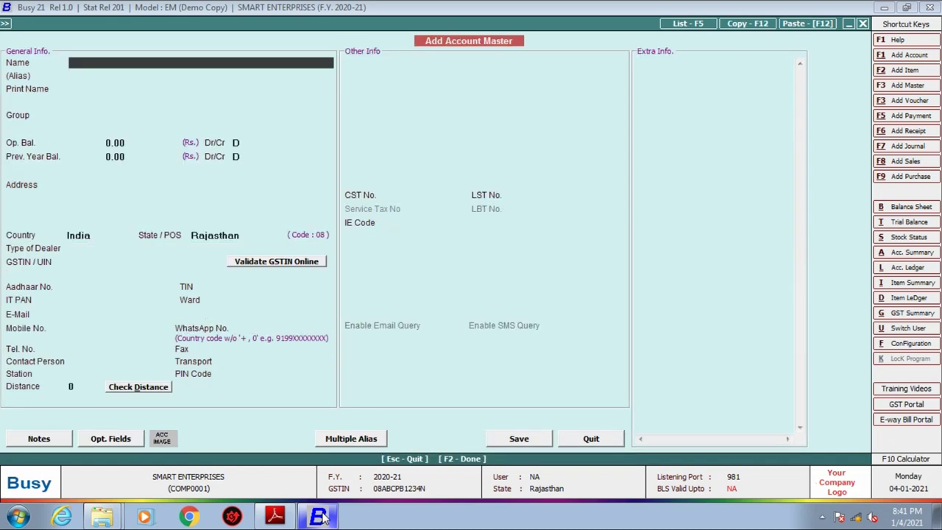
key("Return")
key("Return")
type("S")
key("Down")
key("Return")
Fill in the customer's address and set the dealer type to Un-Registered.
key("Return")
key("Return")
key("Return")
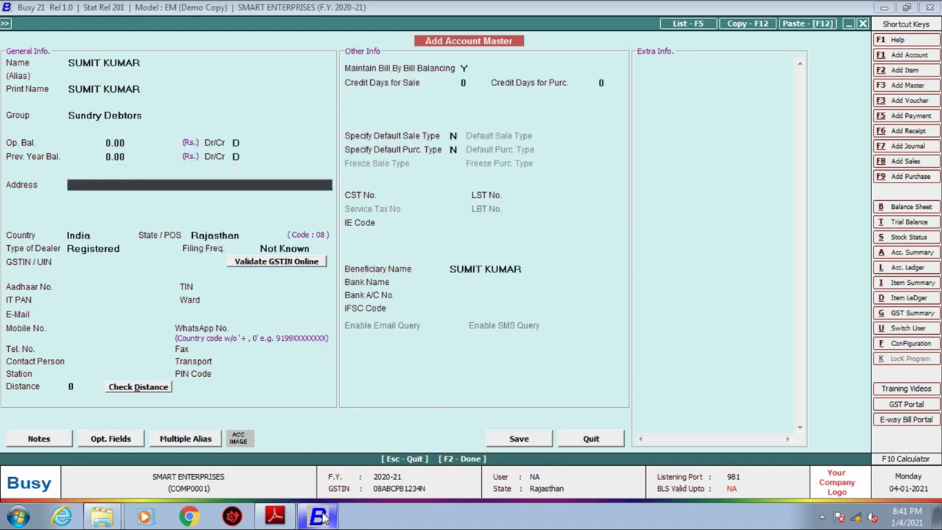
key("Return")
key("Up")
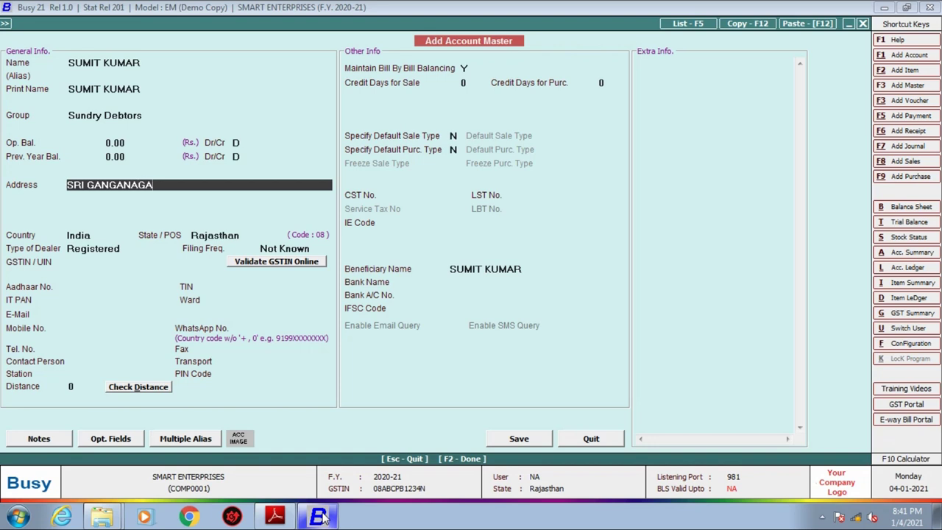
key("Return")
key("Return")
key("Return")
key("Return")
key("Return")
key("Return")
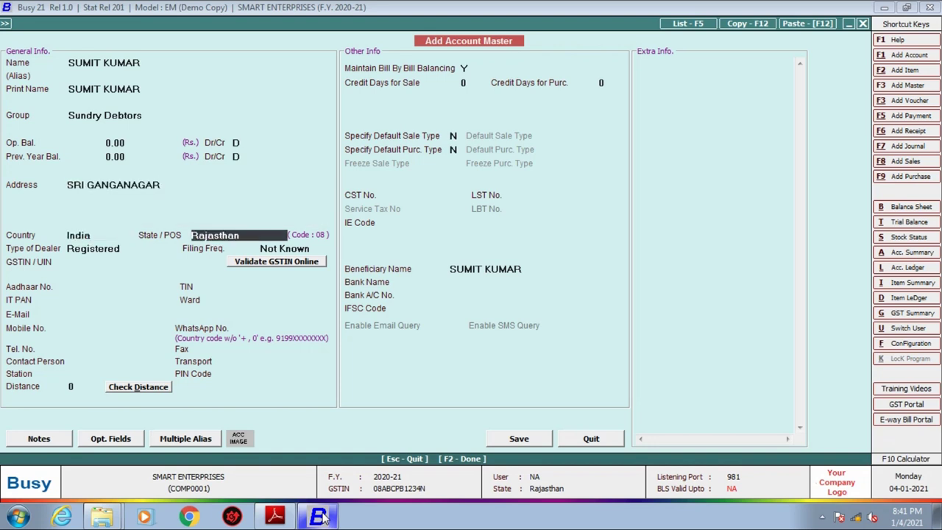
key("Down")
key("Return")
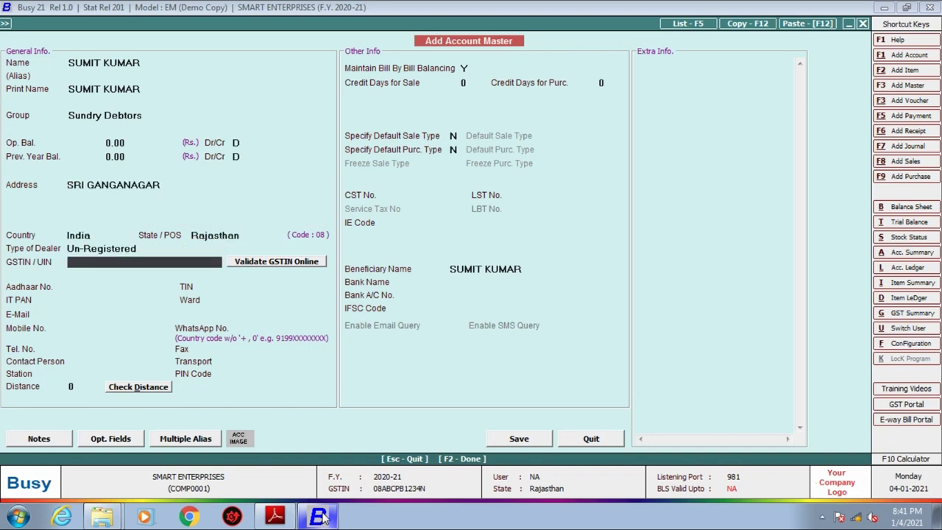
key("Return")
key("Return")
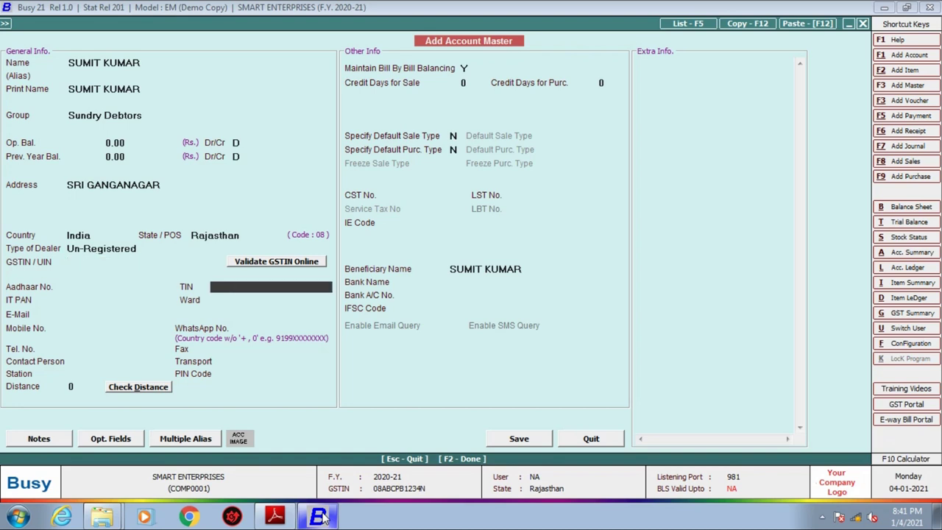
Save the new customer account as the voucher's party and review the invoice items.
left_click(527, 440)
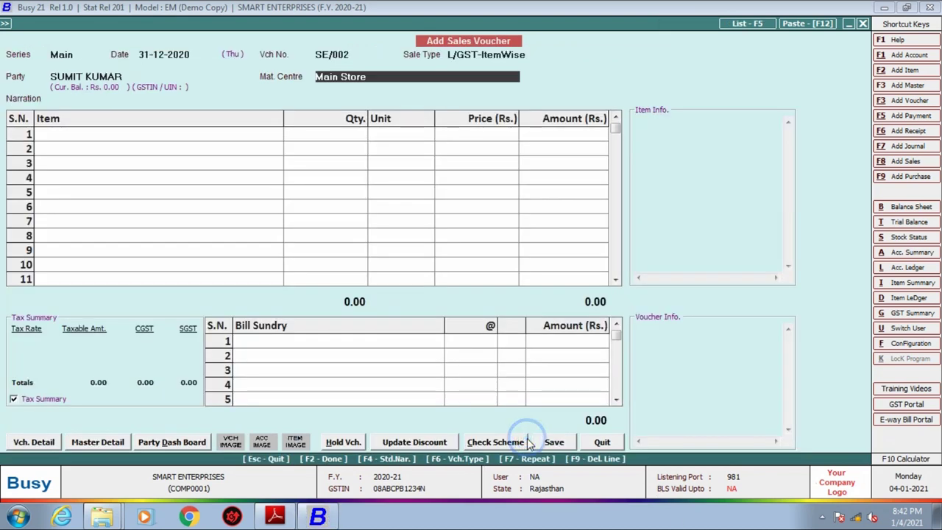
key("Return")
key("Return")
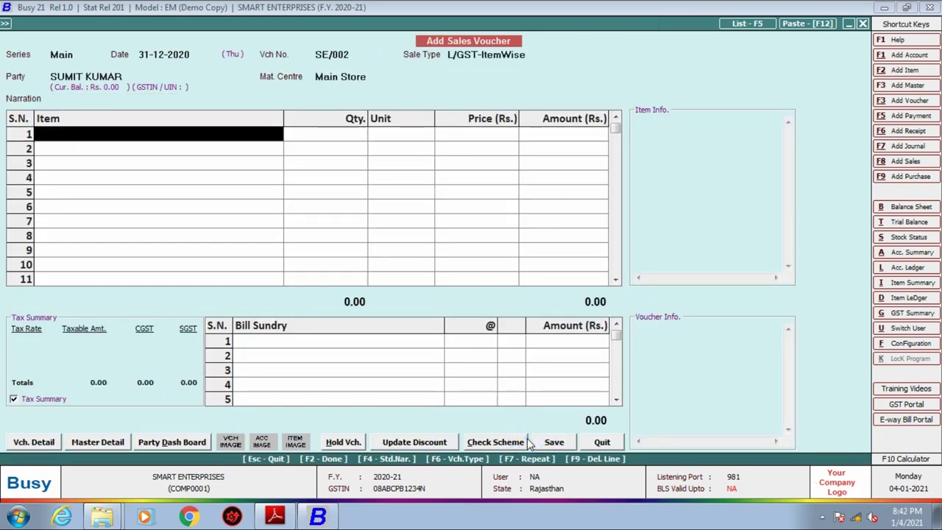
left_click(275, 517)
scroll(247, 212, "down", 2)
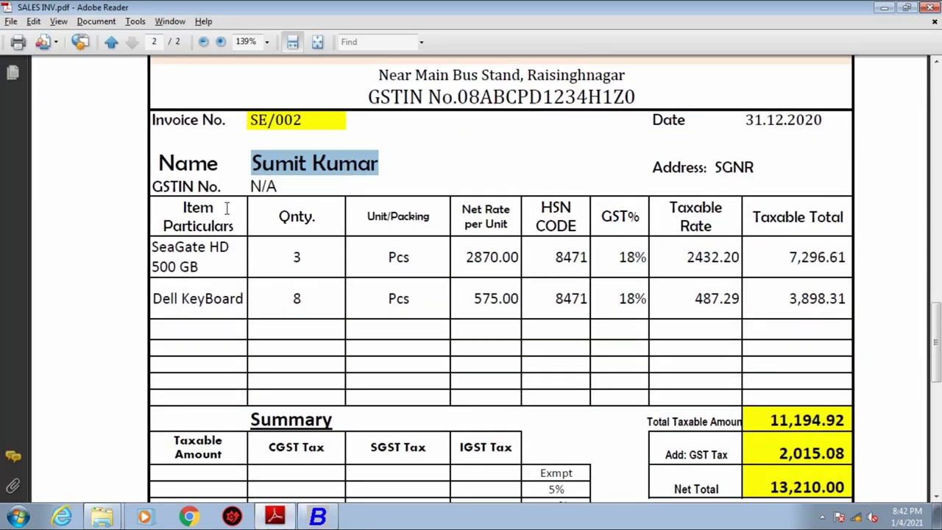
scroll(165, 269, "down", 4)
scroll(175, 268, "up", 5)
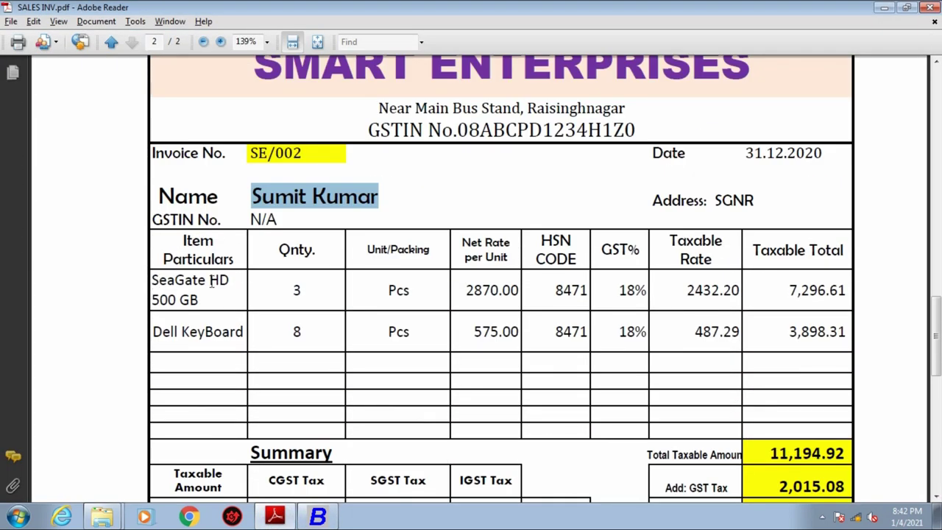
left_click(329, 517)
Put SEAGATE HARD DISK 500GB in row 1 with quantity 3.
type("s")
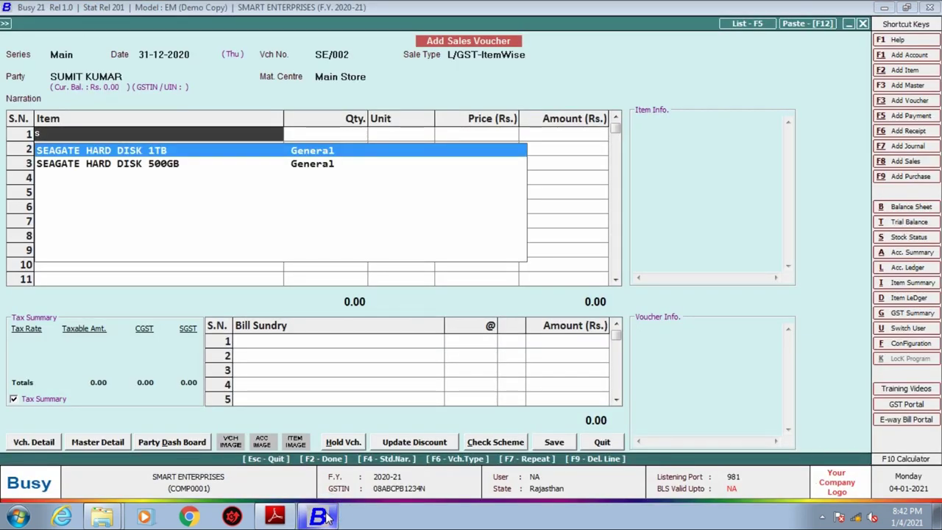
key("Down")
key("Return")
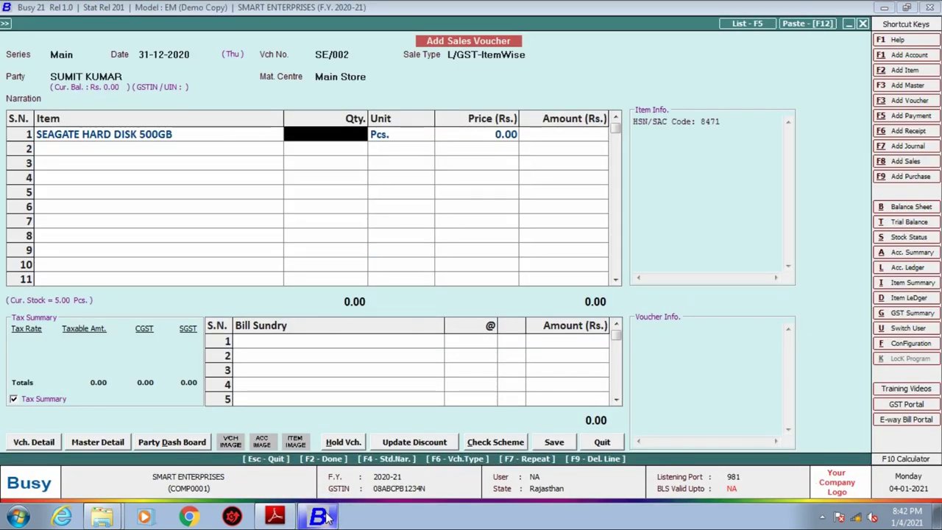
type("3")
key("Return")
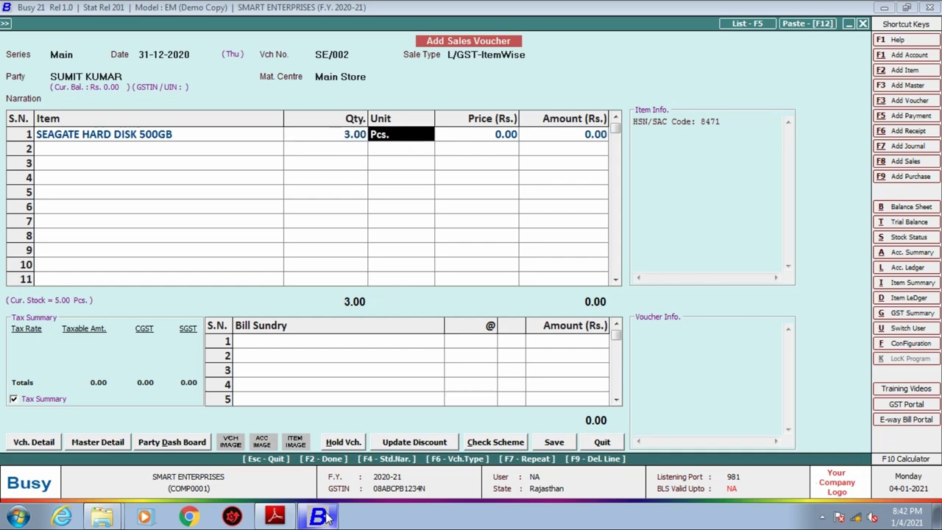
key("Return")
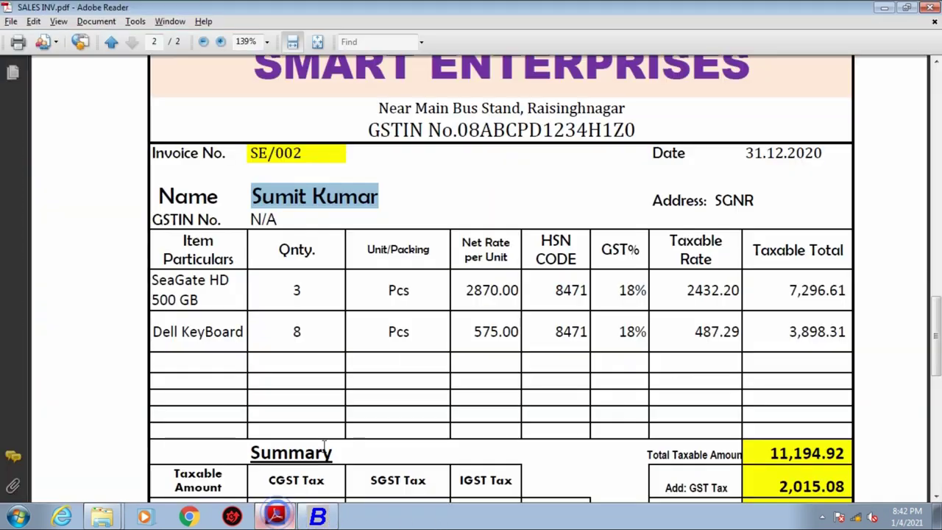
Find the Seagate HDD's taxable rate 2432.20 on the invoice, noting the keyboard's 487.29 too.
left_click(275, 517)
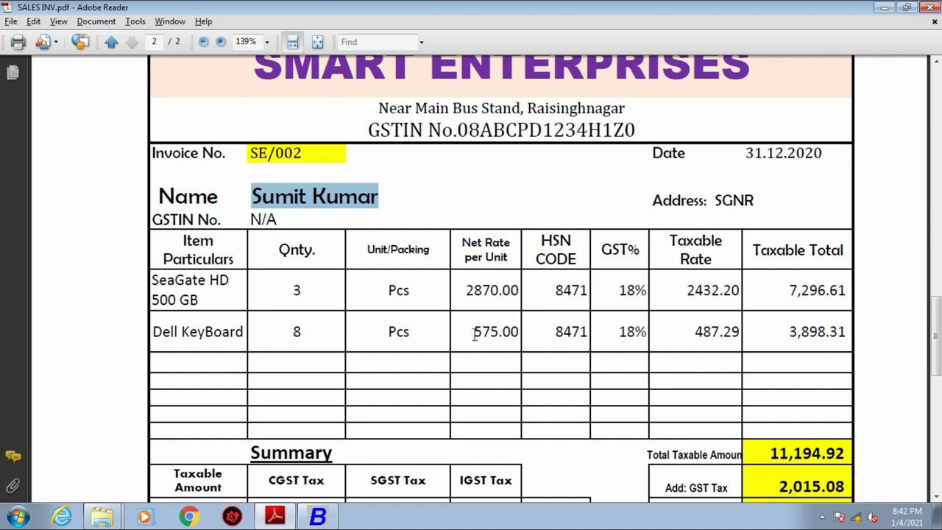
left_click_drag(473, 332, 487, 332)
left_click_drag(682, 332, 740, 331)
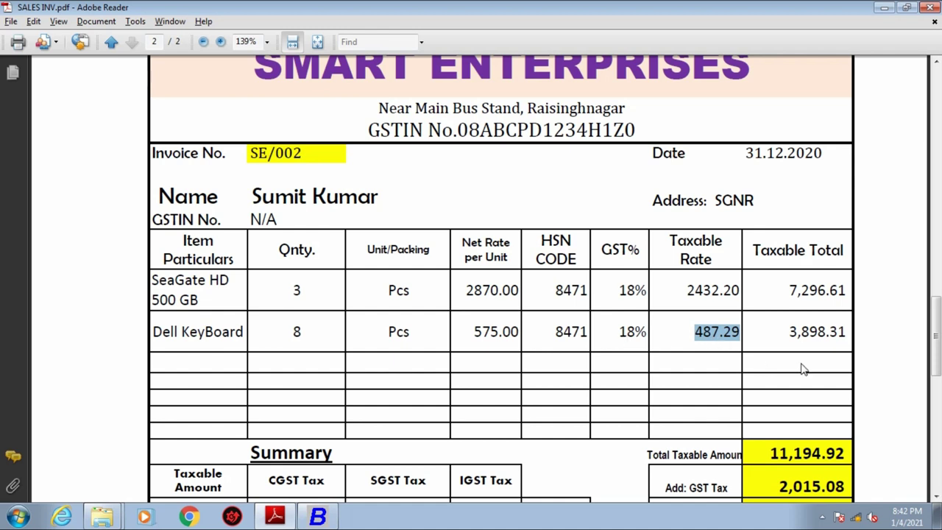
left_click(728, 347)
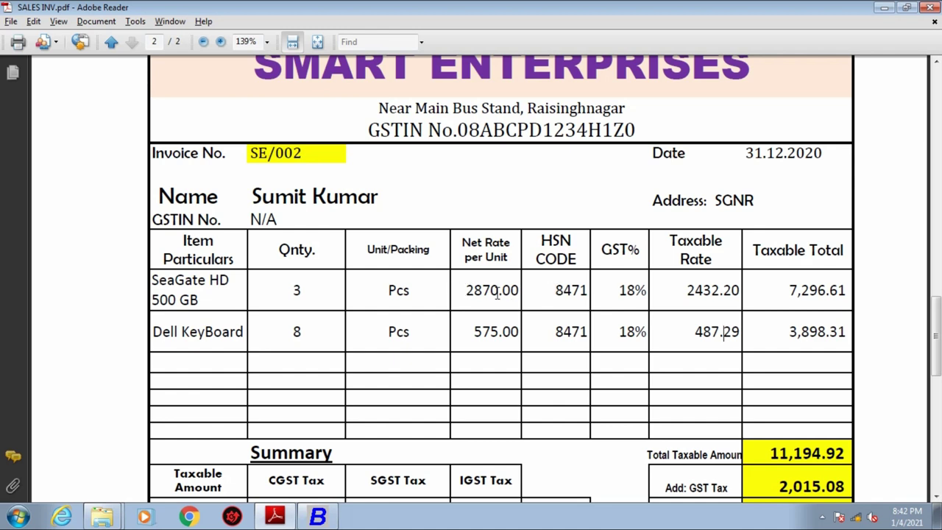
left_click_drag(467, 290, 512, 291)
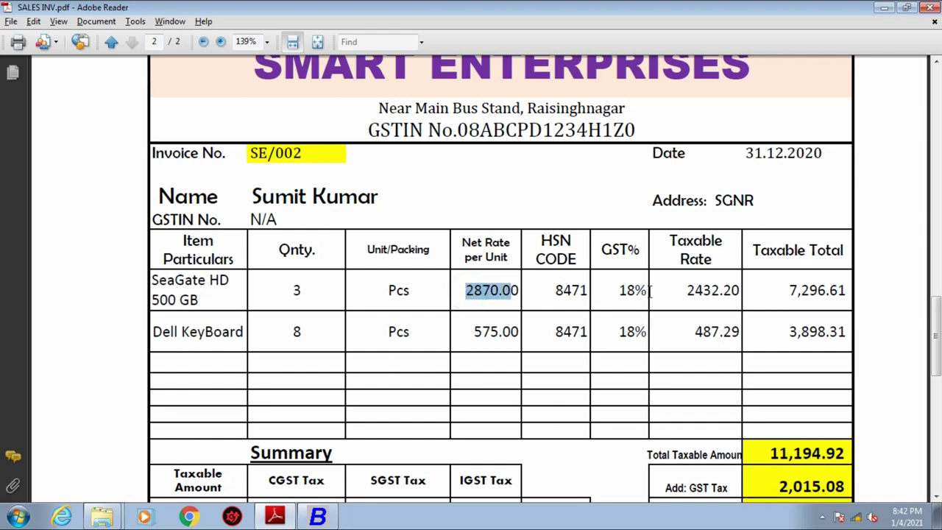
left_click(674, 304)
left_click_drag(675, 293, 743, 293)
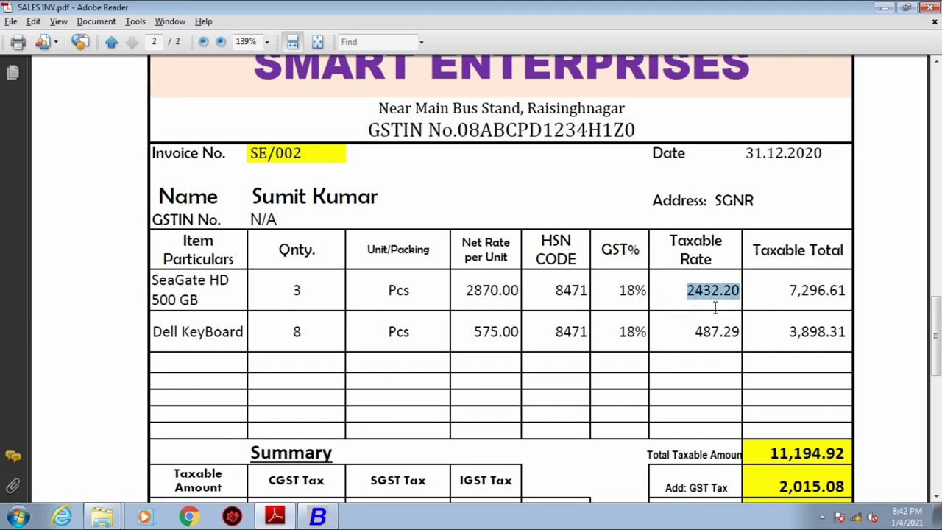
left_click(318, 517)
Price the Seagate line at 2,432.20 and set its GST-inclusive final amount to 8,610.
type("2432.20")
key("Return")
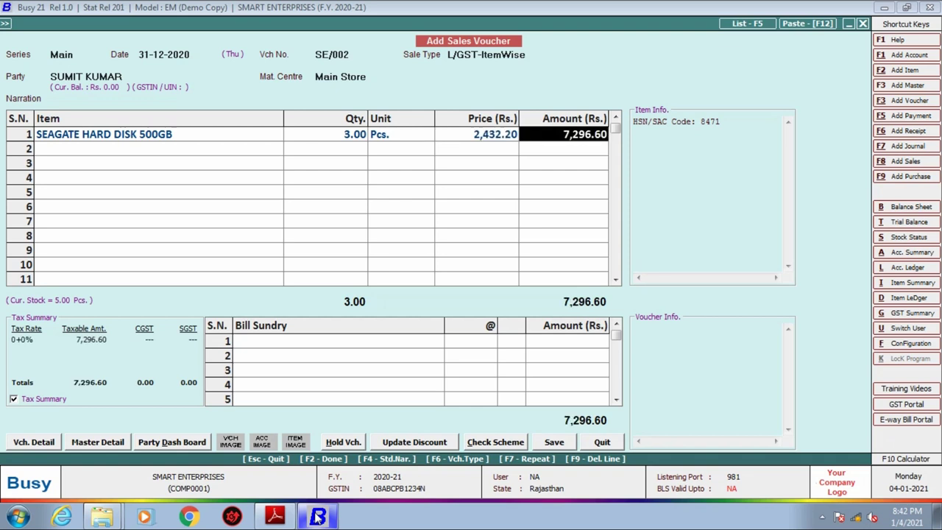
key("Return")
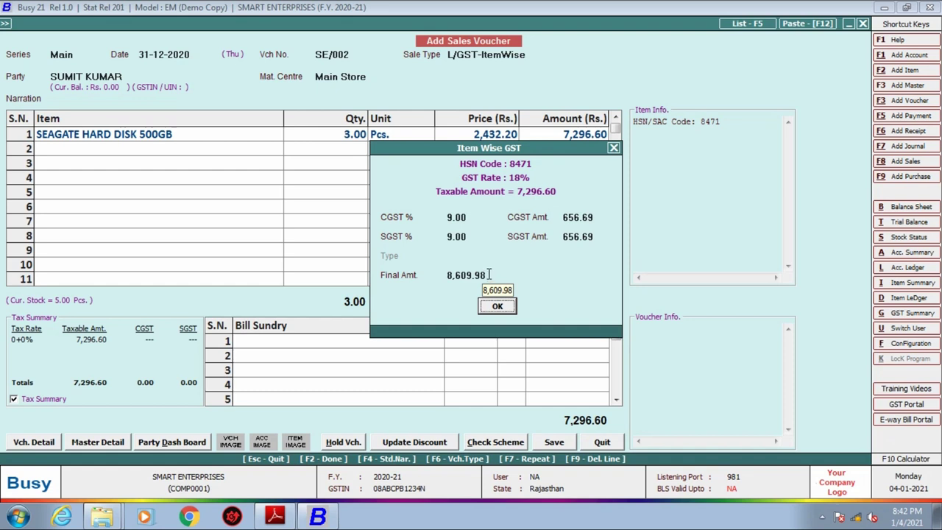
left_click(488, 273)
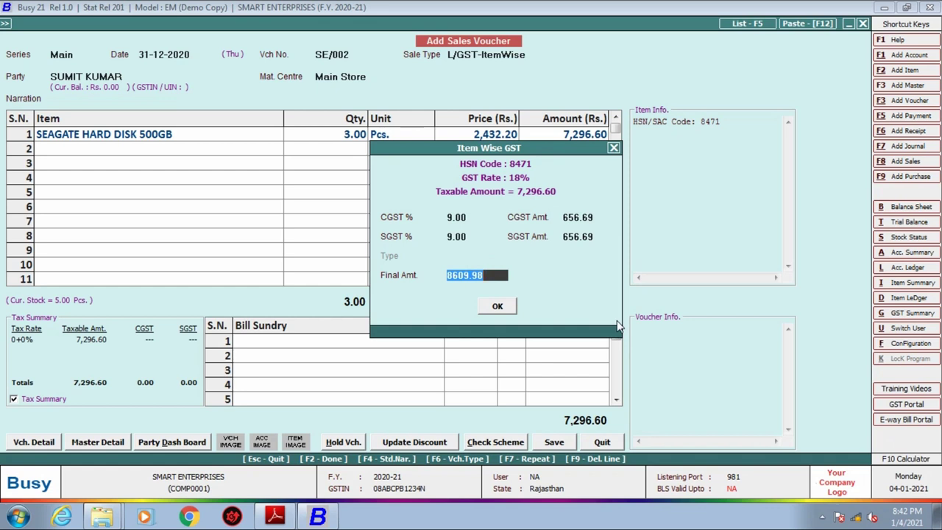
type("8610")
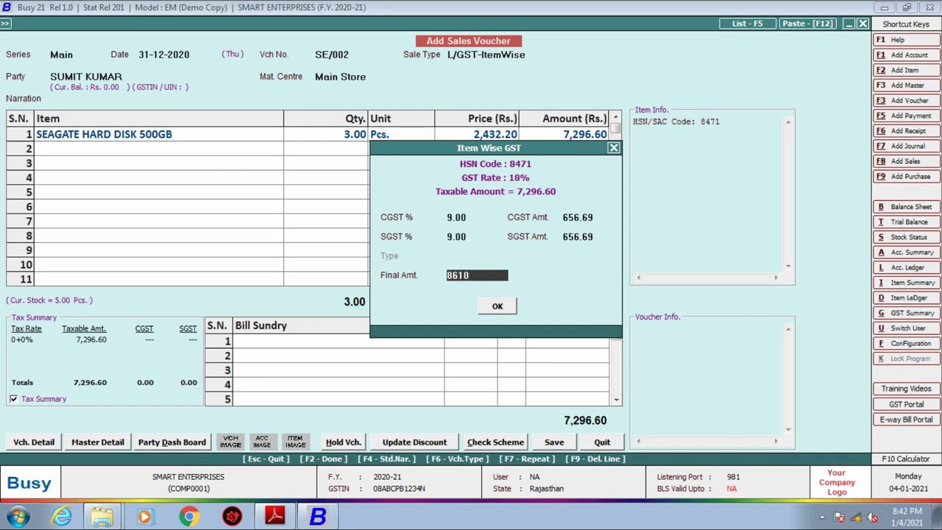
key("Return")
key("Return")
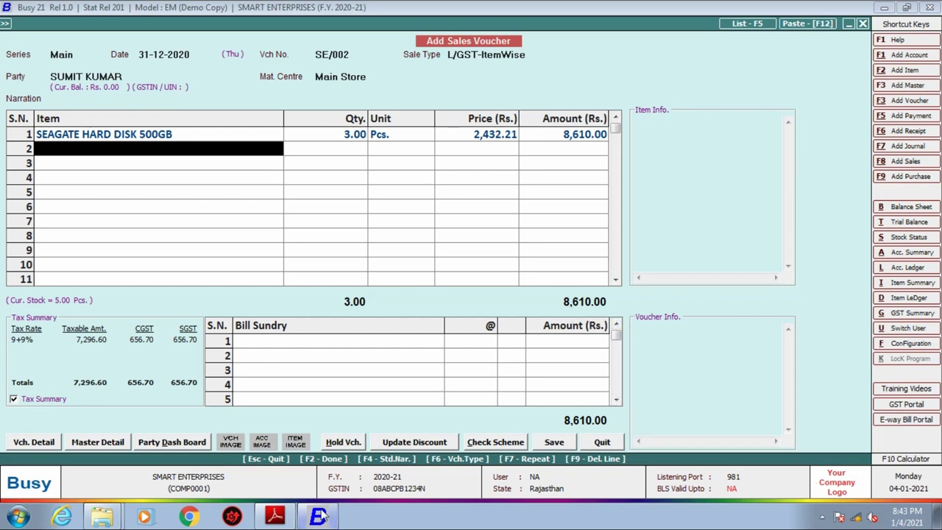
left_click(289, 518)
scroll(225, 338, "down", 1)
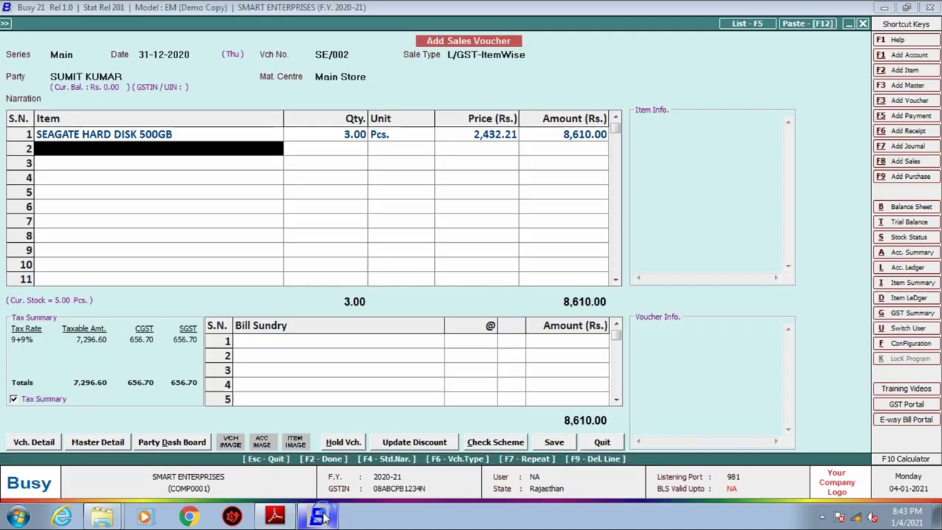
Add DELL KEYBOARD in row 2 with quantity 8, per the invoice.
left_click(321, 517)
type("d")
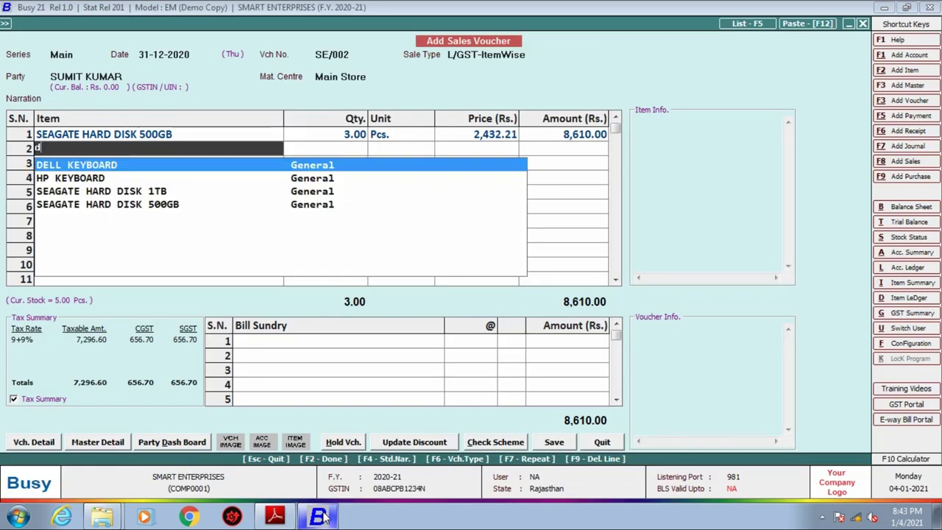
key("Return")
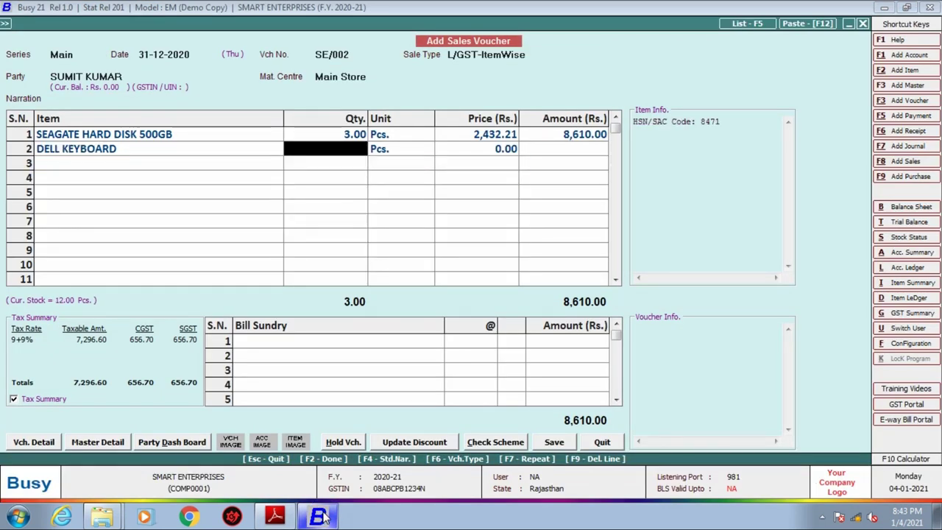
left_click(274, 517)
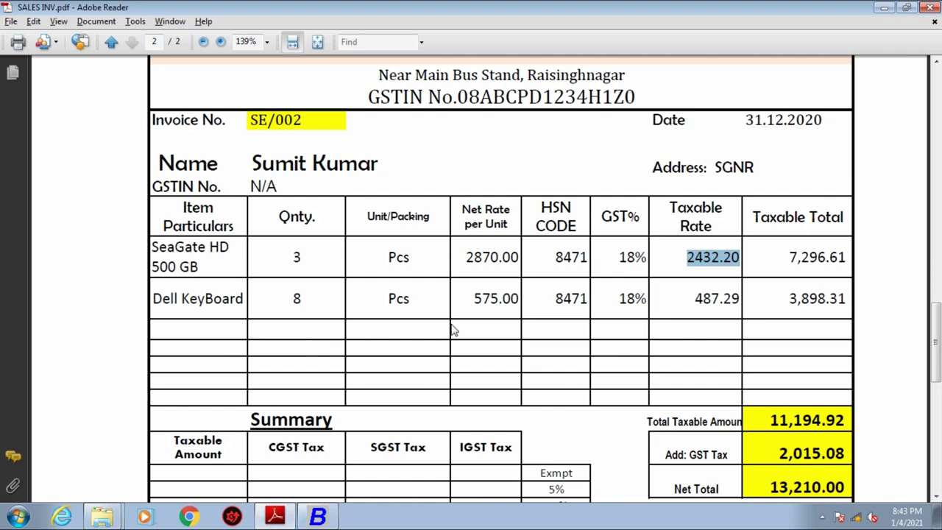
left_click(319, 517)
type("8")
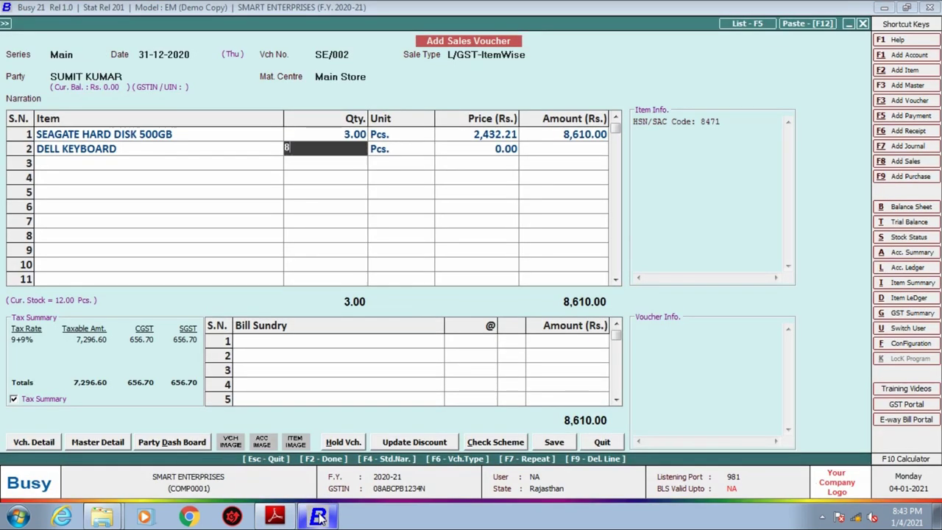
key("Return")
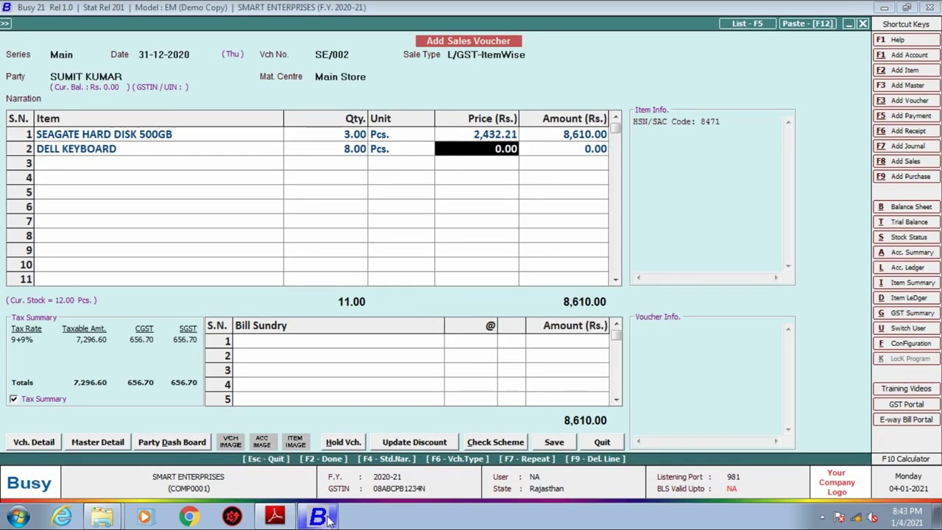
Price the Dell keyboard at the invoice's taxable rate of 487.29, then re-enter that price.
left_click(275, 517)
left_click_drag(688, 299, 740, 301)
left_click(323, 515)
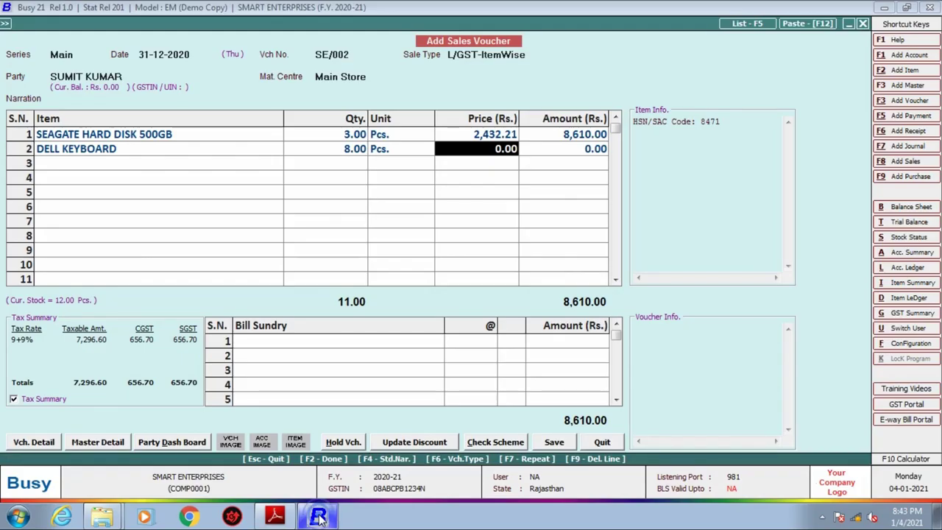
type("487.29")
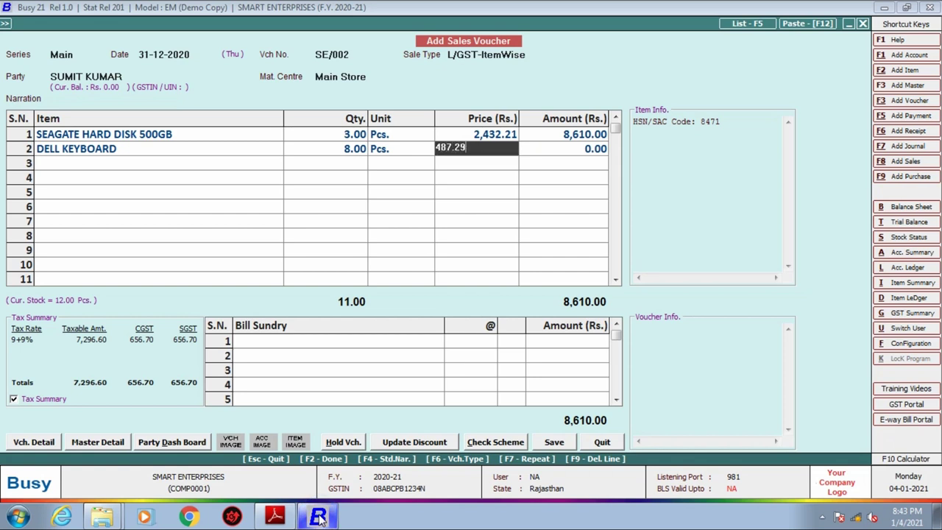
key("Return")
key("Return")
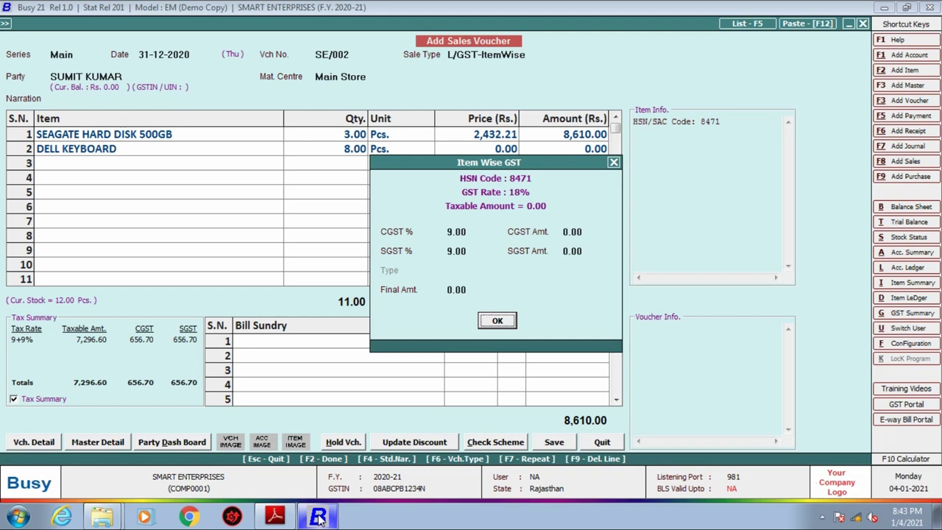
key("Return")
key("Up")
key("Return")
key("Return")
key("Return")
type("48")
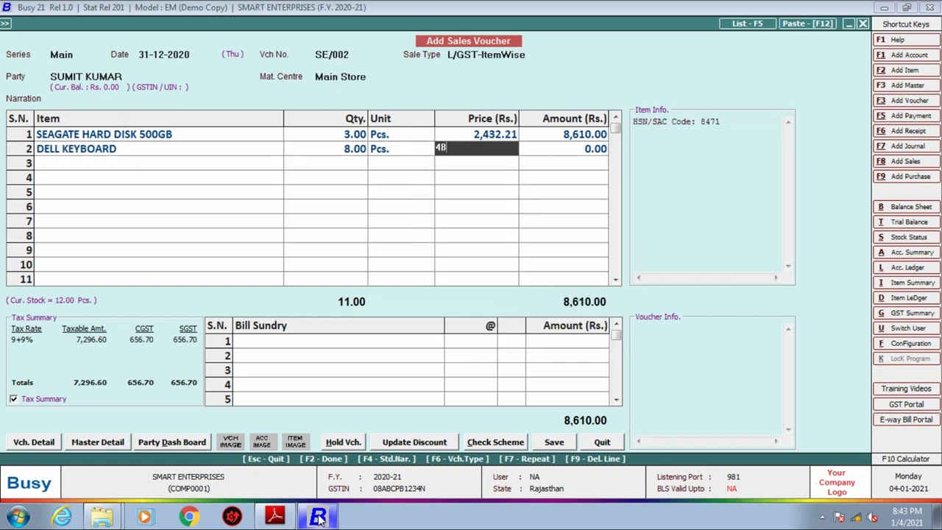
type("7.29")
key("Return")
key("Return")
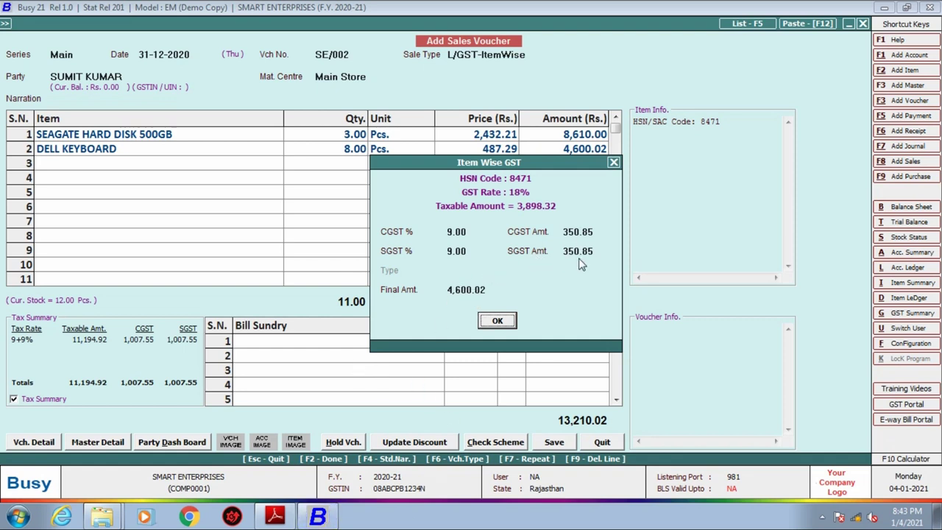
Set the Dell Keyboard line's final amount to 4,600 in the item-wise GST breakdown.
left_click(499, 290)
type("4,600")
key("Return")
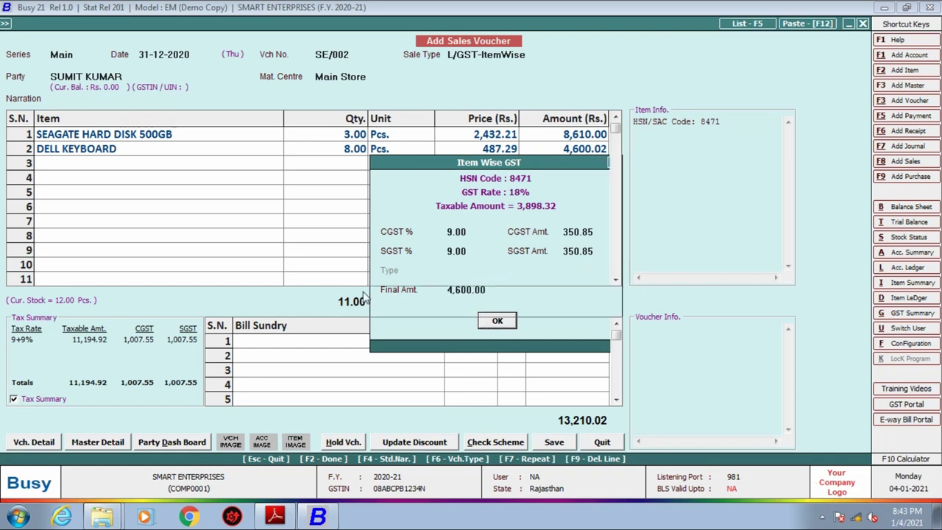
key("Return")
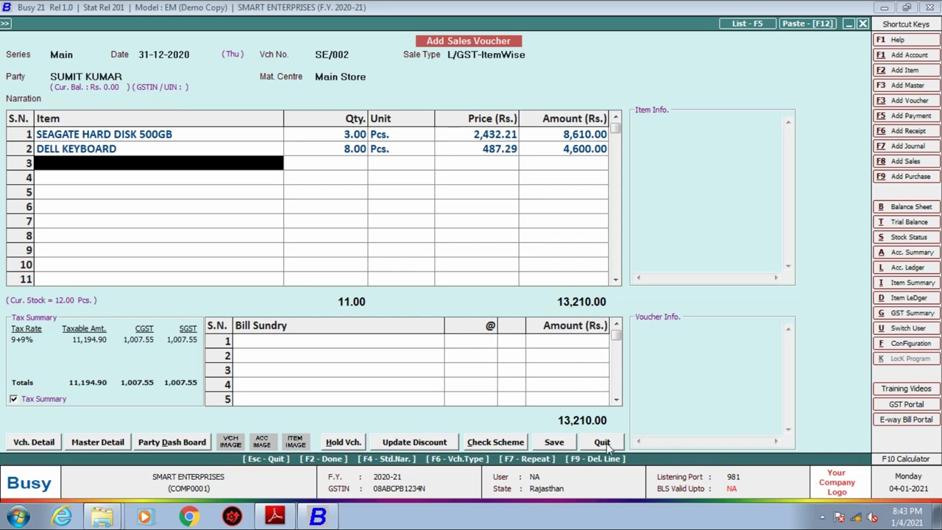
Check the voucher total of 13,210.00 against the invoice PDF's Net Total.
left_click(290, 515)
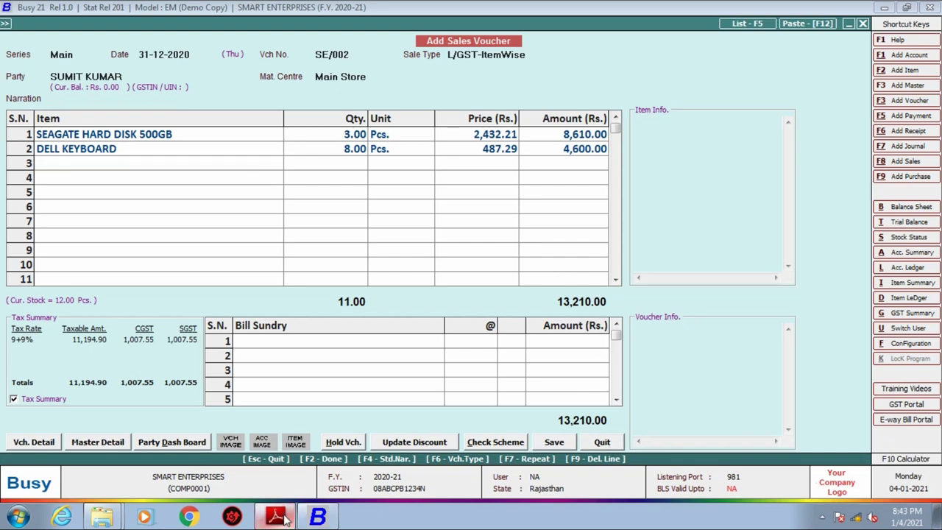
scroll(435, 363, "down", 2)
left_click_drag(767, 321, 844, 323)
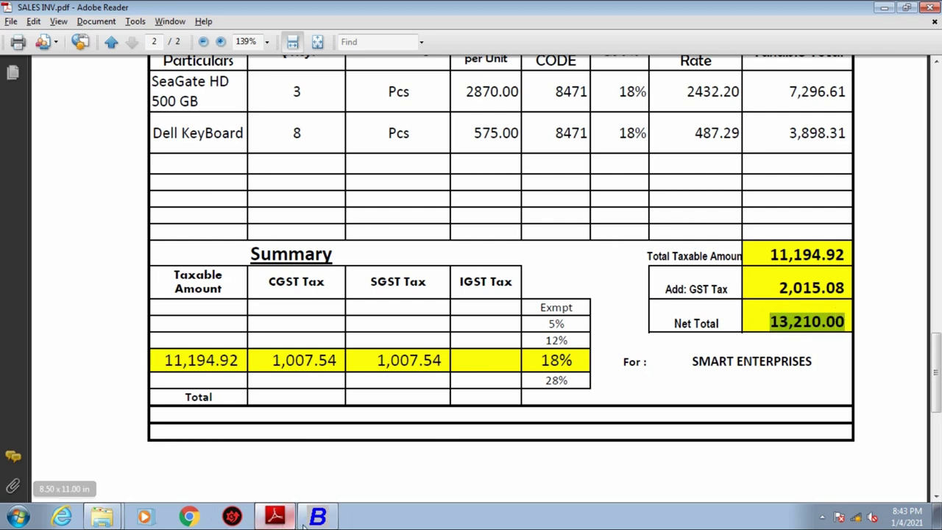
left_click(316, 517)
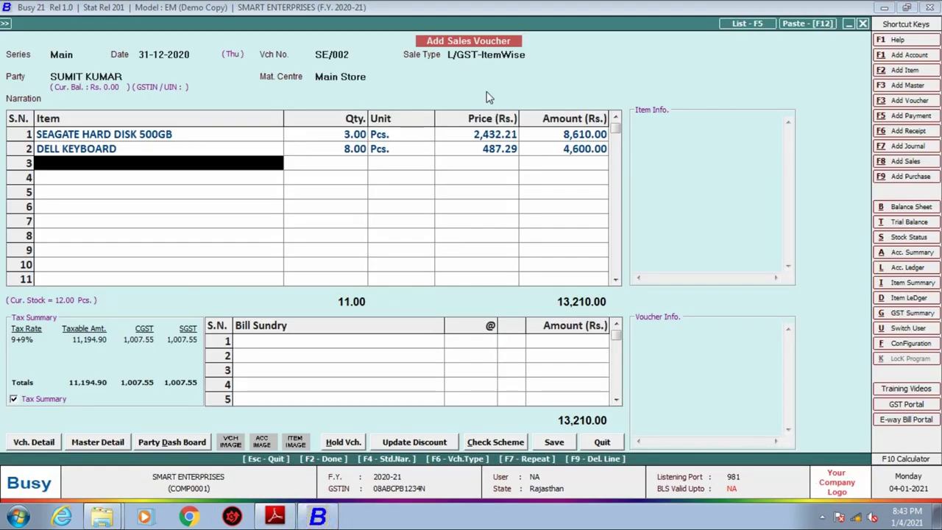
left_click(289, 343)
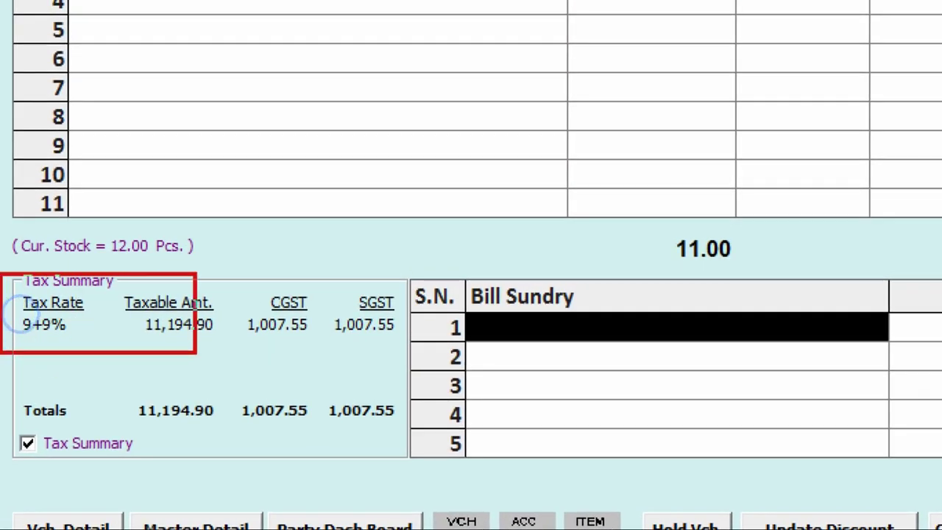
mouse_move(197, 290)
left_mouse_down()
mouse_move(213, 298)
mouse_move(248, 277)
left_mouse_up()
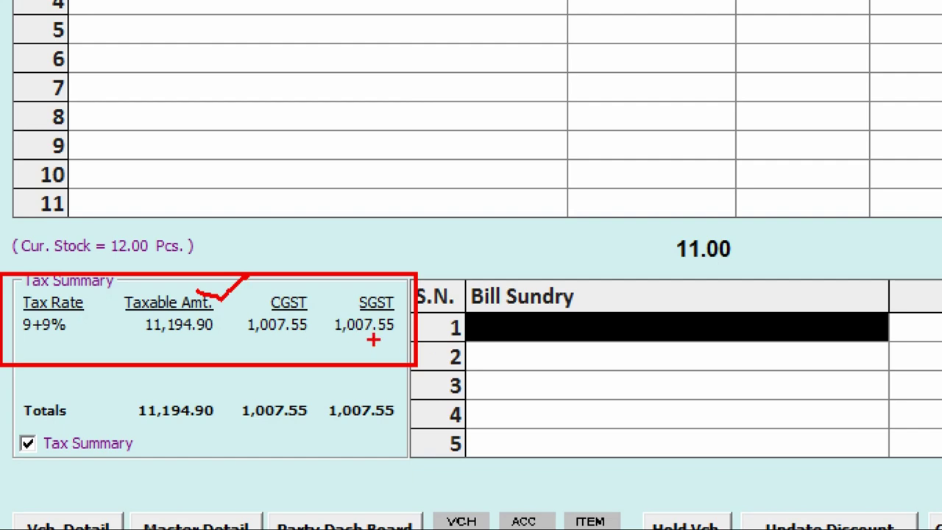